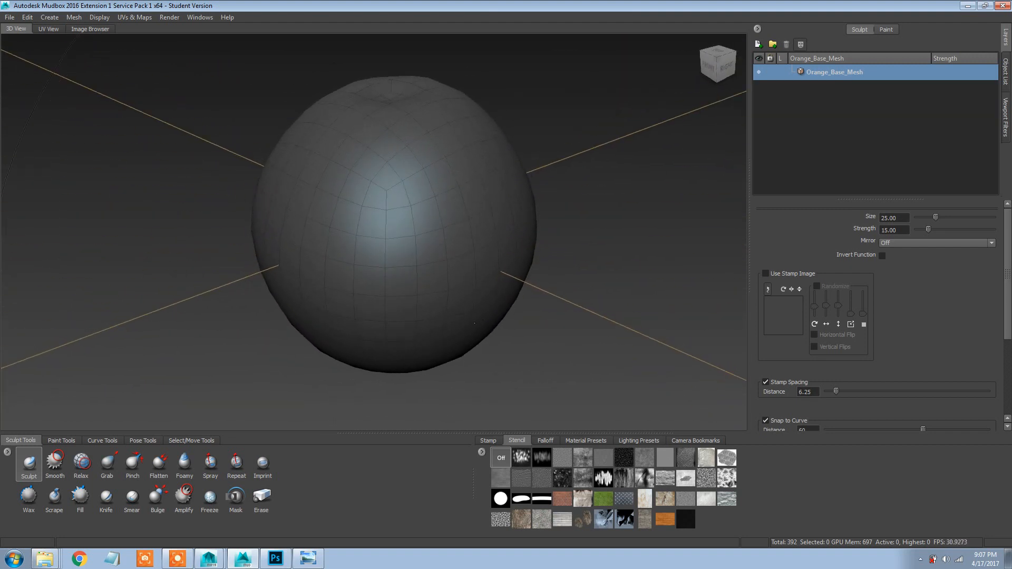
# Step: Subdivide the orange base mesh up to level 5
pyautogui.keyDown('alt'); pyautogui.moveTo(394, 214); pyautogui.dragTo(422, 165); pyautogui.keyUp('alt')
pyautogui.keyDown('alt'); pyautogui.moveTo(452, 239); pyautogui.dragTo(429, 246); pyautogui.keyUp('alt')
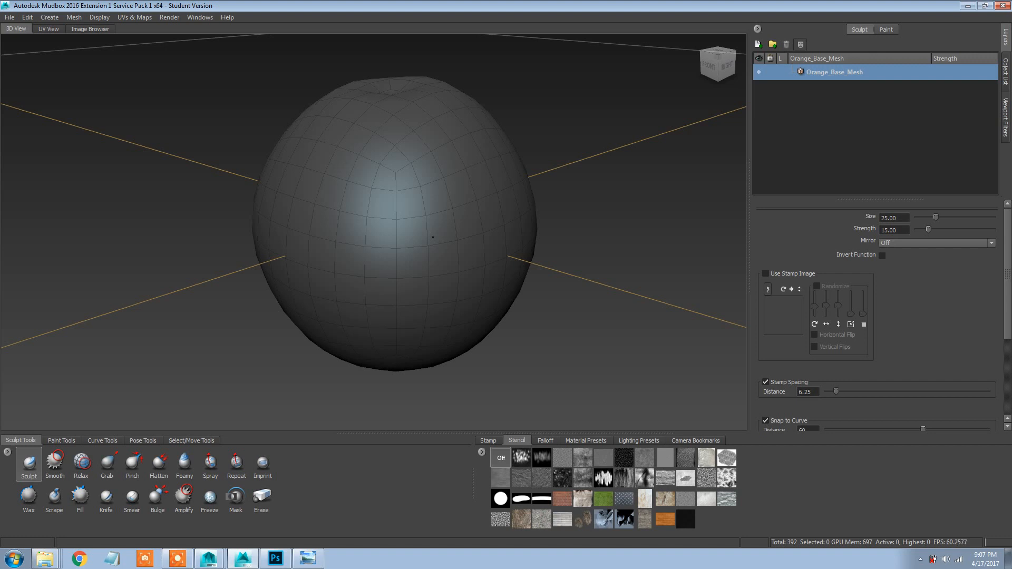
pyautogui.hotkey('shift', 'd')
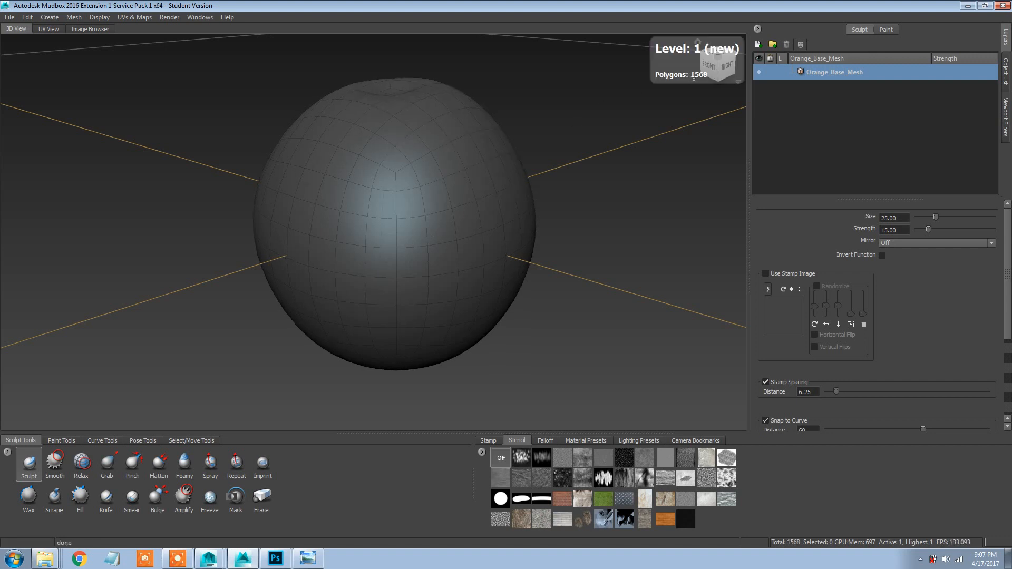
pyautogui.hotkey('shift', 'd')
pyautogui.hotkey('shift', 'd')
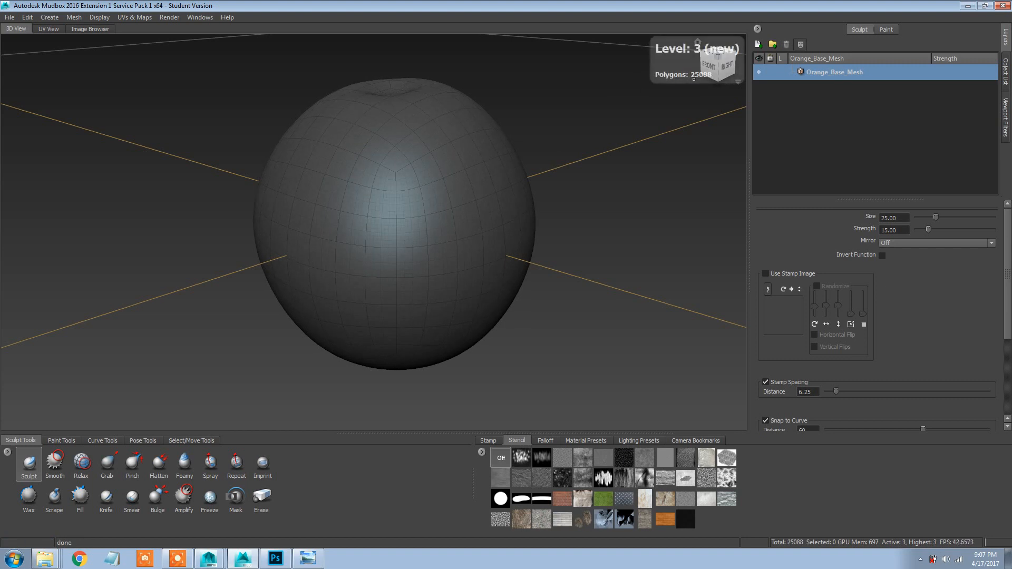
pyautogui.hotkey('shift', 'd')
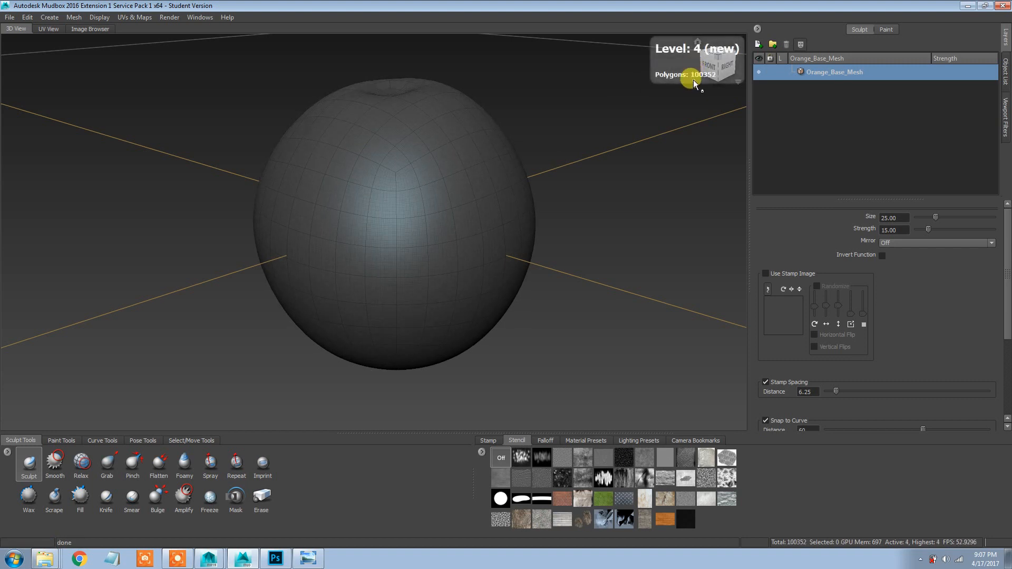
pyautogui.hotkey('shift', 'd')
# Step: Inspect the smoothness of the subdivided orange and add one more subdivision, bringing the mesh to level 6
pyautogui.keyDown('alt'); pyautogui.moveTo(606, 172); pyautogui.dragTo(479, 251); pyautogui.keyUp('alt')
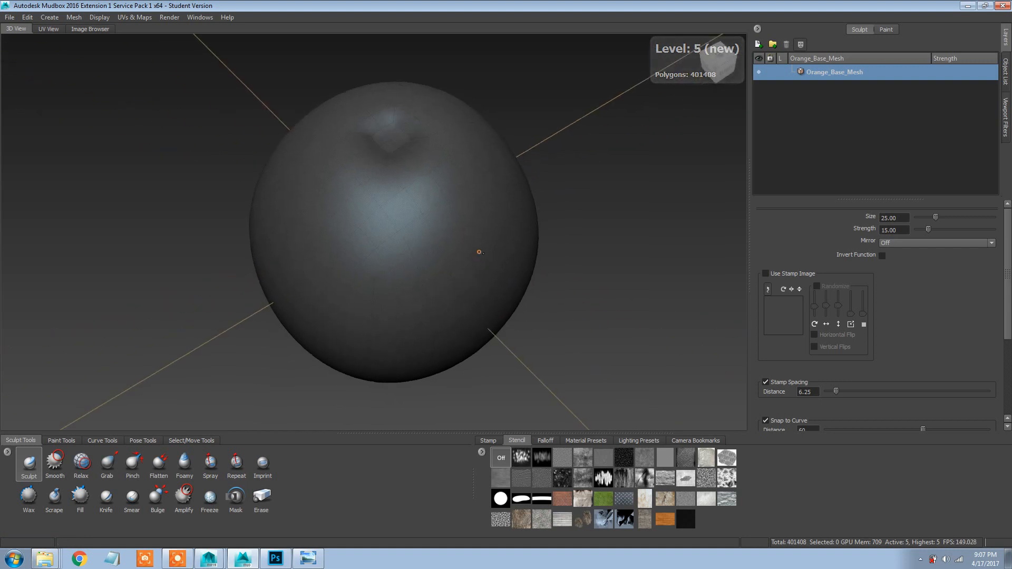
pyautogui.keyDown('alt'); pyautogui.moveTo(479, 251); pyautogui.dragTo(596, 253, button='right'); pyautogui.keyUp('alt')
pyautogui.keyDown('alt'); pyautogui.moveTo(488, 219); pyautogui.dragTo(477, 218, button='right'); pyautogui.keyUp('alt')
pyautogui.keyDown('alt'); pyautogui.moveTo(592, 419); pyautogui.dragTo(456, 239); pyautogui.keyUp('alt')
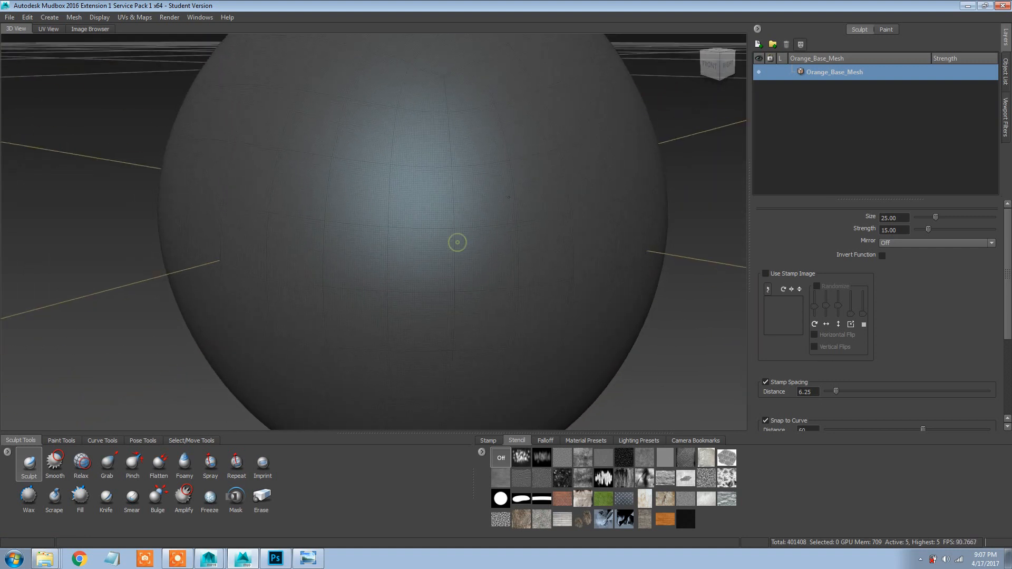
pyautogui.keyDown('alt'); pyautogui.moveTo(456, 239); pyautogui.dragTo(515, 198, button='right'); pyautogui.keyUp('alt')
pyautogui.keyDown('alt'); pyautogui.moveTo(515, 199); pyautogui.dragTo(420, 229); pyautogui.keyUp('alt')
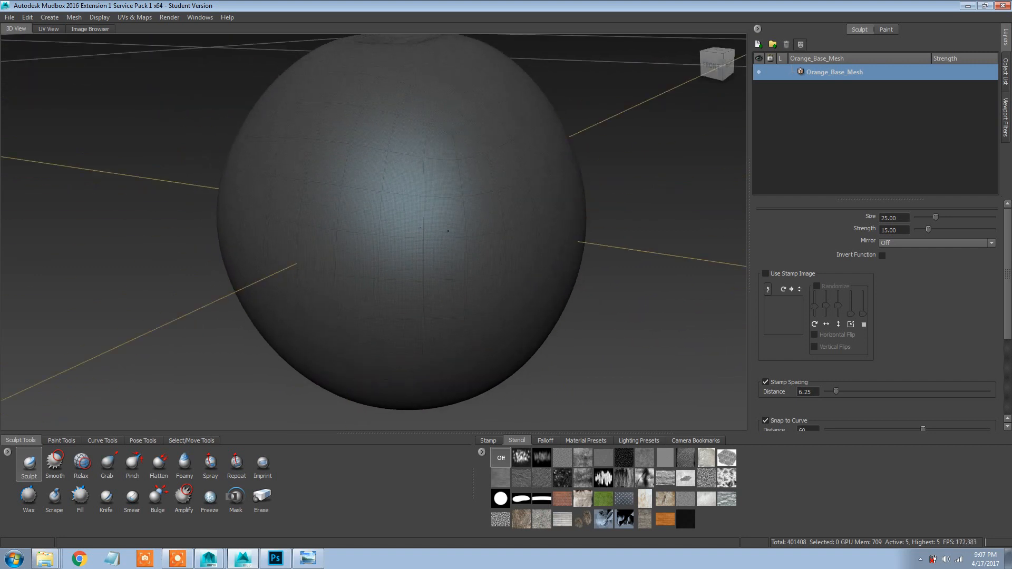
pyautogui.hotkey('shift', 'd')
pyautogui.keyDown('alt'); pyautogui.moveTo(530, 208); pyautogui.dragTo(513, 170); pyautogui.keyUp('alt')
pyautogui.keyDown('alt'); pyautogui.moveTo(514, 170); pyautogui.dragTo(299, 192, button='right'); pyautogui.keyUp('alt')
pyautogui.moveTo(299, 192)
pyautogui.keyDown('alt'); pyautogui.mouseDown()
pyautogui.moveTo(300, 248)
pyautogui.moveTo(334, 290)
pyautogui.moveTo(443, 247)
pyautogui.moveTo(357, 261)
pyautogui.mouseUp(); pyautogui.keyUp('alt')
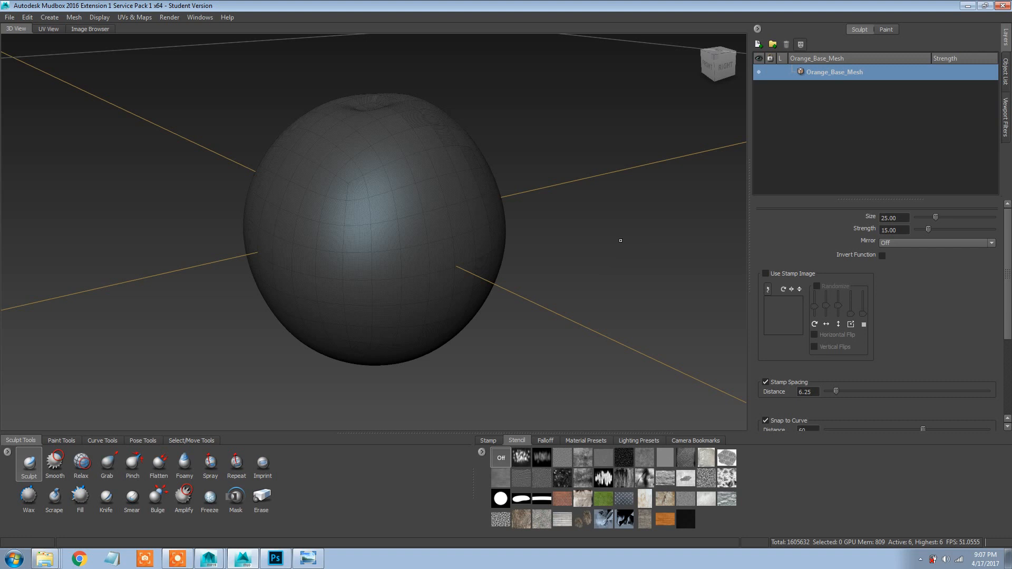
# Step: Create a new sculpt layer above the Orange_Base_Mesh layer and keep it selected as the active layer
pyautogui.click(759, 45)
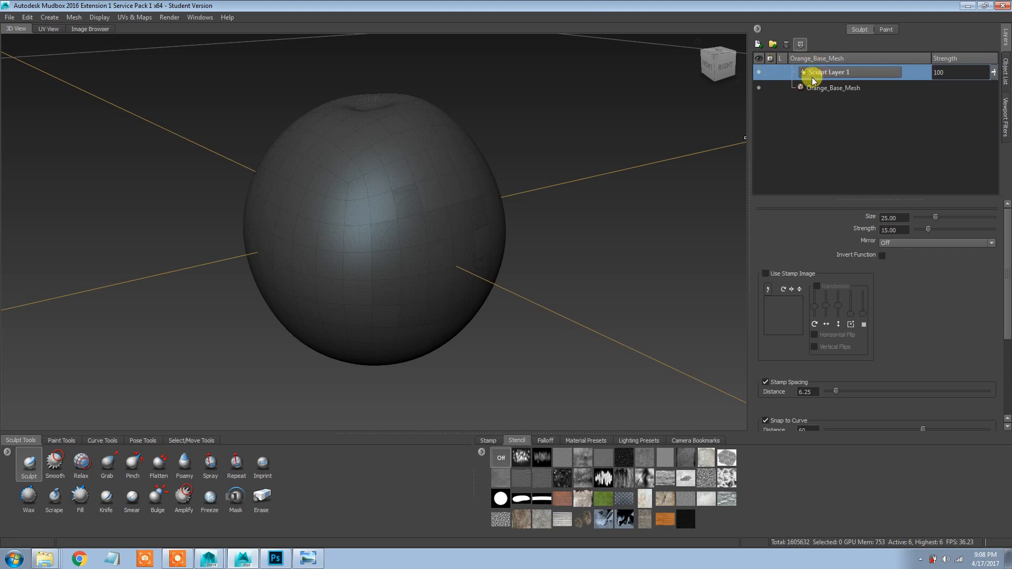
pyautogui.click(822, 90)
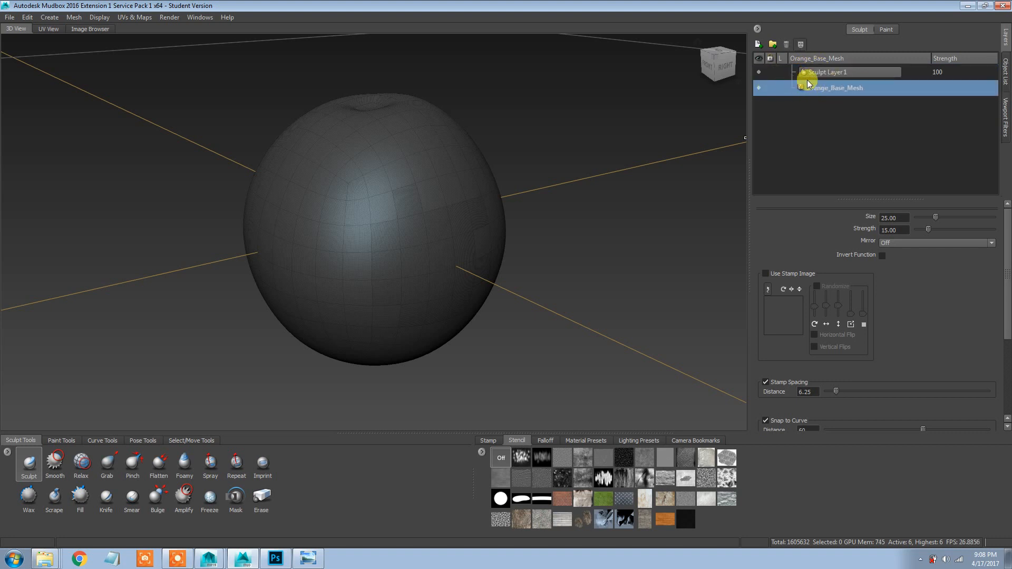
pyautogui.click(811, 75)
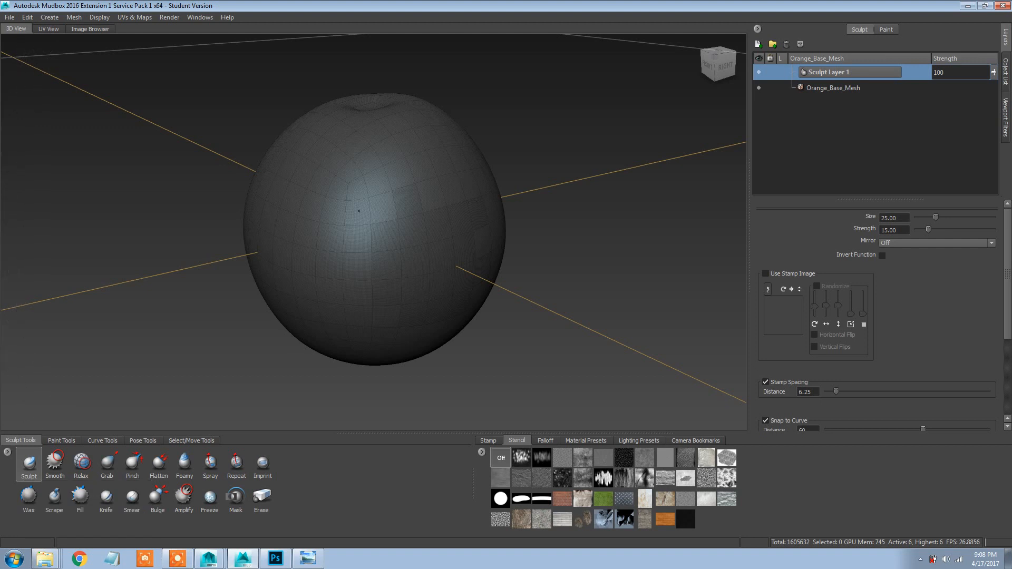
# Step: Set the Sculpt brush size to 2.20, test a curved stroke across the orange and undo it
pyautogui.keyDown('alt'); pyautogui.moveTo(551, 218); pyautogui.dragTo(535, 244, button='right'); pyautogui.keyUp('alt')
pyautogui.keyDown('alt'); pyautogui.moveTo(296, 229); pyautogui.dragTo(336, 225); pyautogui.keyUp('alt')
pyautogui.keyDown('alt'); pyautogui.moveTo(337, 225); pyautogui.dragTo(451, 241, button='right'); pyautogui.keyUp('alt')
pyautogui.keyDown('alt'); pyautogui.moveTo(451, 241); pyautogui.dragTo(436, 214); pyautogui.keyUp('alt')
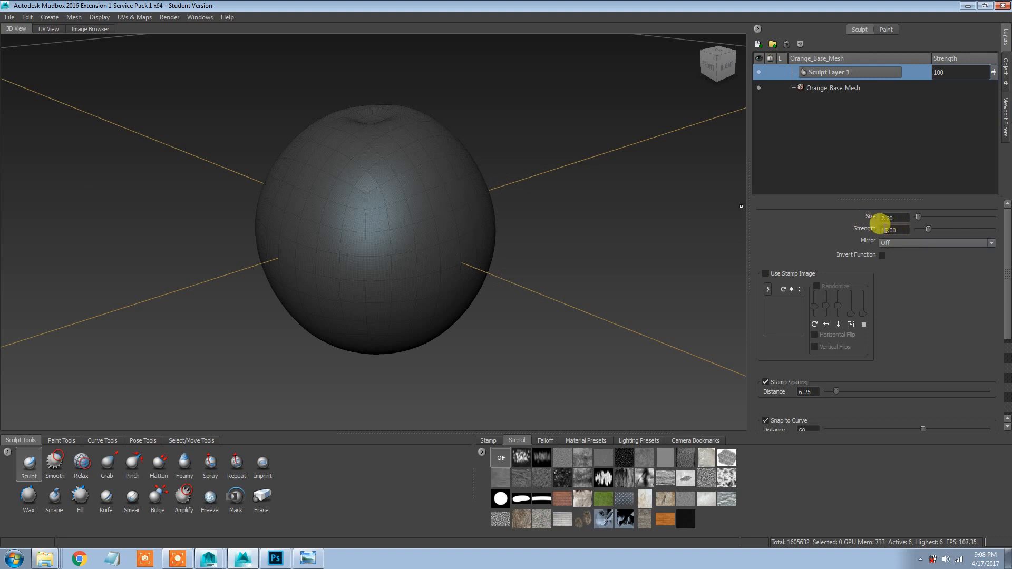
pyautogui.moveTo(426, 155)
pyautogui.mouseDown()
pyautogui.moveTo(527, 248)
pyautogui.moveTo(316, 227)
pyautogui.moveTo(337, 273)
pyautogui.mouseUp()
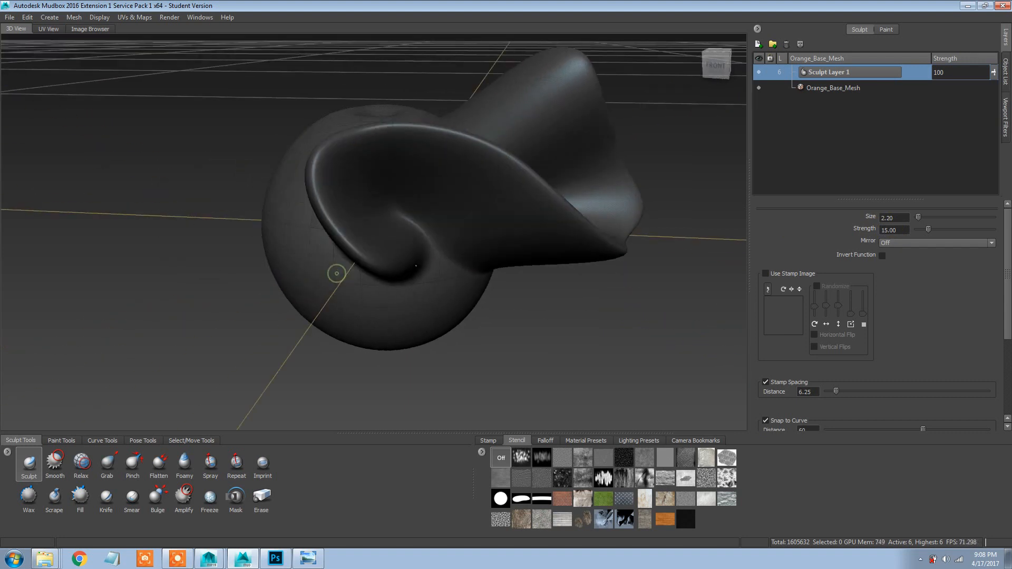
pyautogui.hotkey('ctrl', 'z')
# Step: Set the brush strength to 2, test an S-shaped stroke on the front of the orange and undo it
pyautogui.click(895, 228)
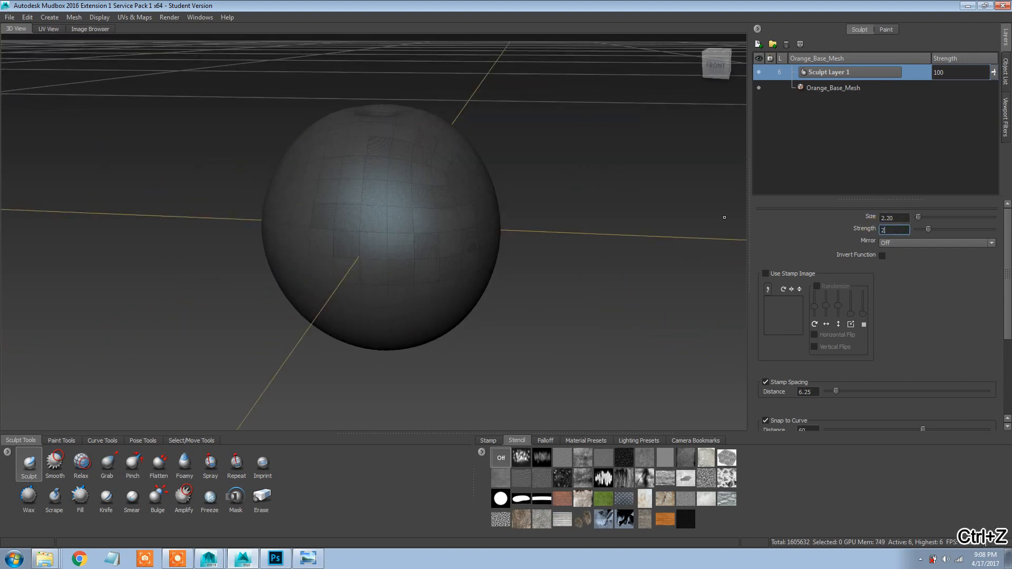
pyautogui.moveTo(440, 153)
pyautogui.mouseDown()
pyautogui.moveTo(418, 163)
pyautogui.moveTo(368, 271)
pyautogui.mouseUp()
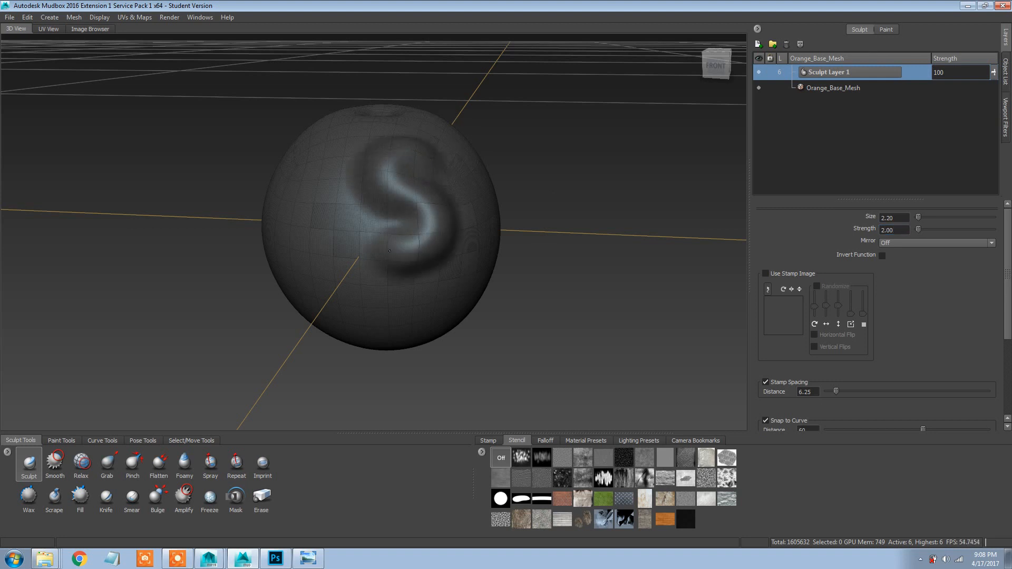
pyautogui.hotkey('ctrl', 'z')
# Step: Set the brush strength to 0.60, test it with two strokes on the orange and undo both
pyautogui.click(894, 230)
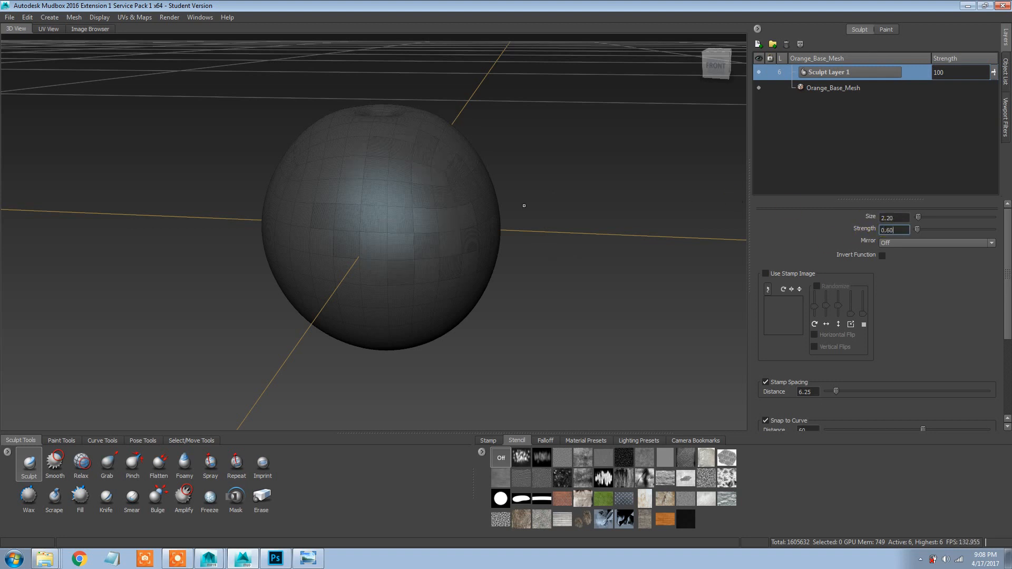
pyautogui.moveTo(407, 157)
pyautogui.mouseDown()
pyautogui.moveTo(404, 240)
pyautogui.moveTo(321, 260)
pyautogui.moveTo(382, 295)
pyautogui.mouseUp()
pyautogui.keyDown('alt'); pyautogui.moveTo(431, 293); pyautogui.dragTo(364, 311); pyautogui.keyUp('alt')
pyautogui.hotkey('ctrl', 'z')
pyautogui.moveTo(422, 182)
pyautogui.mouseDown()
pyautogui.moveTo(364, 224)
pyautogui.moveTo(408, 275)
pyautogui.moveTo(332, 259)
pyautogui.mouseUp()
pyautogui.hotkey('ctrl', 'z')
pyautogui.moveTo(332, 260)
pyautogui.keyDown('alt'); pyautogui.mouseDown(button='right')
pyautogui.moveTo(346, 239)
pyautogui.moveTo(522, 268)
pyautogui.mouseUp(button='right'); pyautogui.keyUp('alt')
pyautogui.keyDown('alt'); pyautogui.moveTo(518, 276); pyautogui.dragTo(508, 290); pyautogui.keyUp('alt')
pyautogui.keyDown('alt'); pyautogui.moveTo(436, 261); pyautogui.dragTo(513, 257, button='right'); pyautogui.keyUp('alt')
pyautogui.moveTo(432, 253)
pyautogui.keyDown('alt'); pyautogui.mouseDown()
pyautogui.moveTo(508, 258)
pyautogui.moveTo(485, 232)
pyautogui.moveTo(406, 311)
pyautogui.mouseUp(); pyautogui.keyUp('alt')
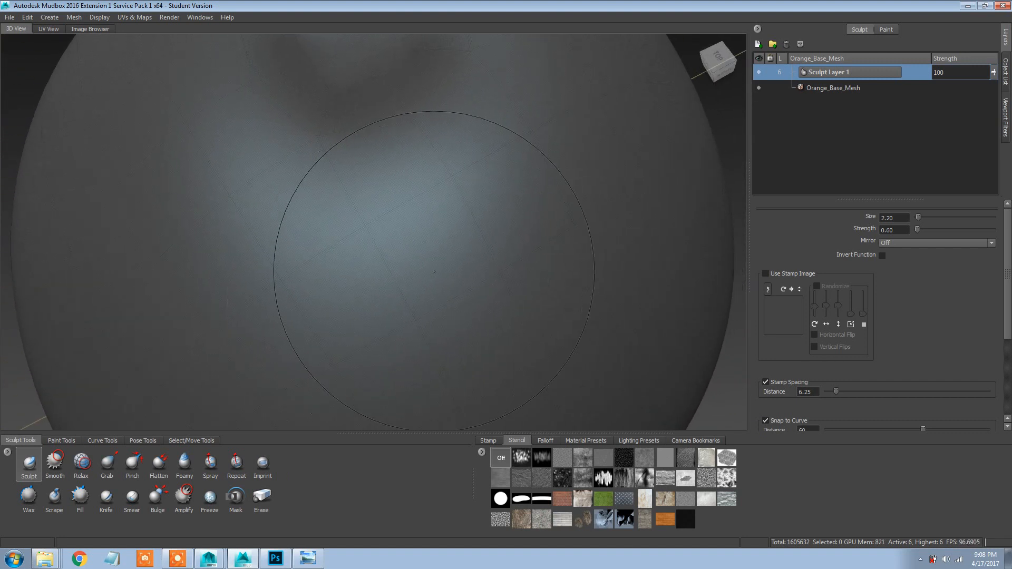
pyautogui.keyDown('alt'); pyautogui.moveTo(427, 265); pyautogui.dragTo(352, 313, button='right'); pyautogui.keyUp('alt')
pyautogui.keyDown('alt'); pyautogui.moveTo(451, 222); pyautogui.dragTo(389, 219, button='right'); pyautogui.keyUp('alt')
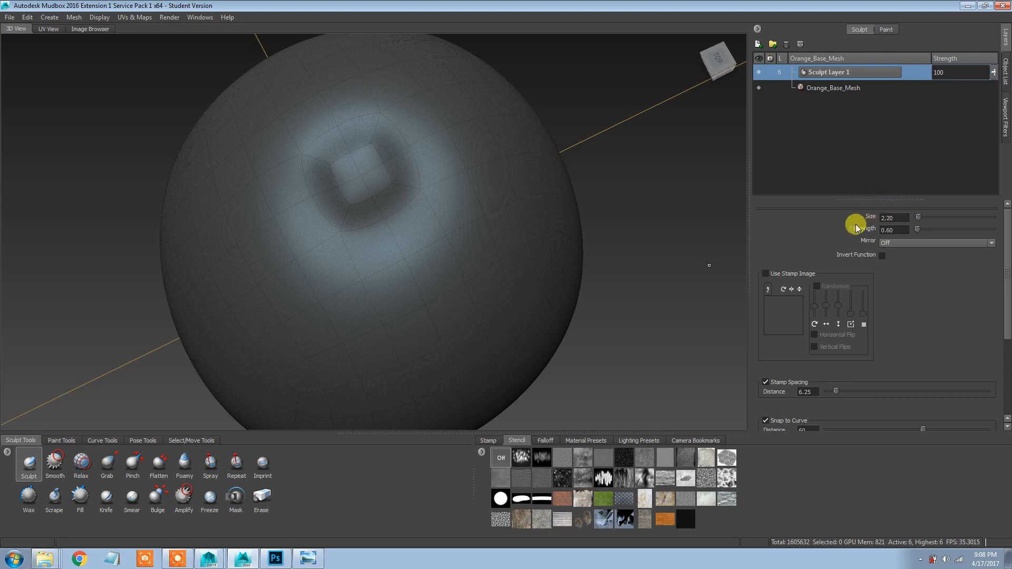
pyautogui.moveTo(495, 188)
pyautogui.keyDown('alt'); pyautogui.mouseDown()
pyautogui.moveTo(492, 196)
pyautogui.moveTo(360, 126)
pyautogui.moveTo(422, 215)
pyautogui.mouseUp(); pyautogui.keyUp('alt')
# Step: Add Orange_Scratch_Stamp_01.png from the sourceimages folder to the stencil library and activate it as the current stencil
pyautogui.click(500, 456)
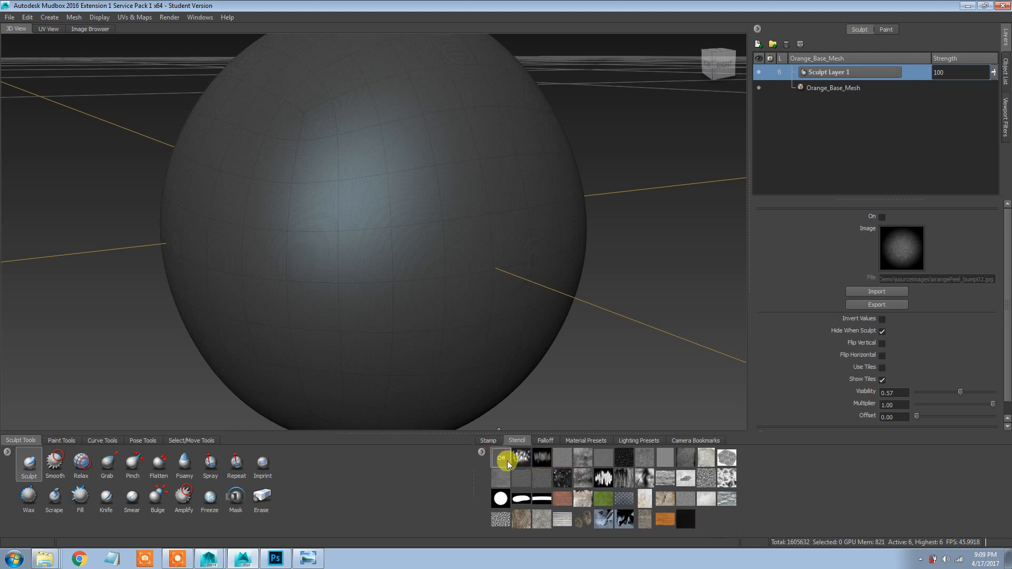
pyautogui.click(482, 452)
pyautogui.click(490, 456)
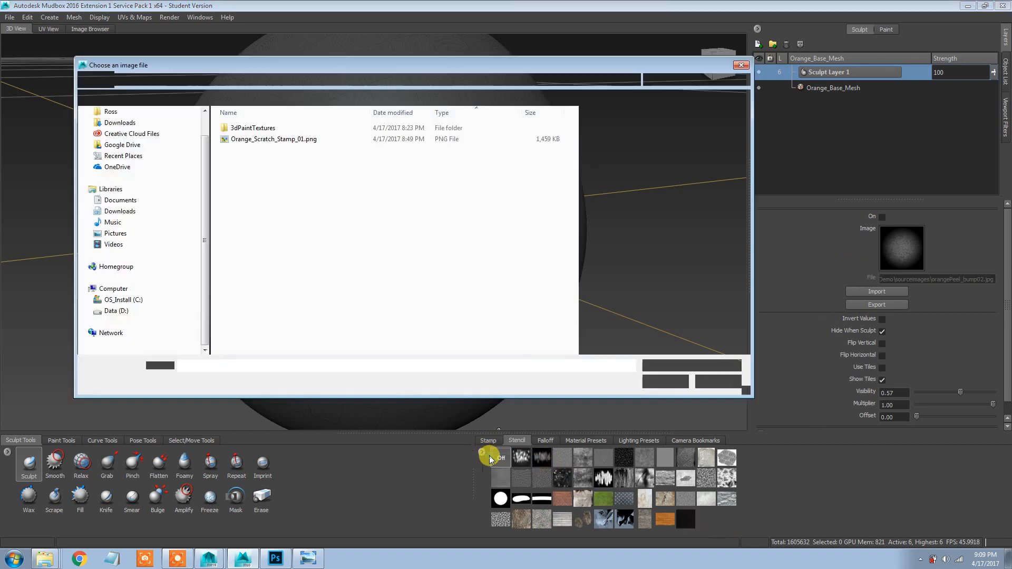
pyautogui.click(283, 139)
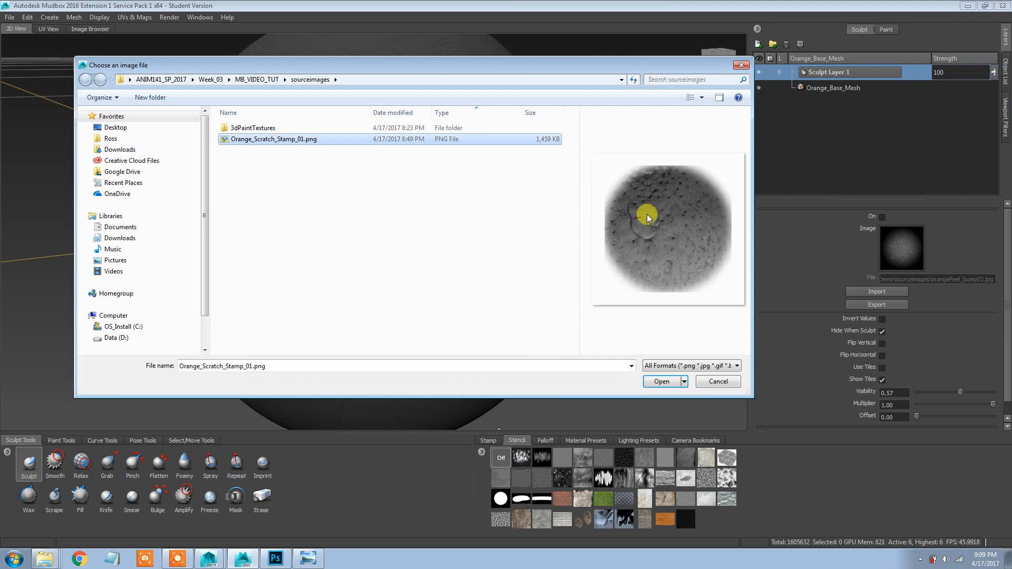
pyautogui.click(661, 381)
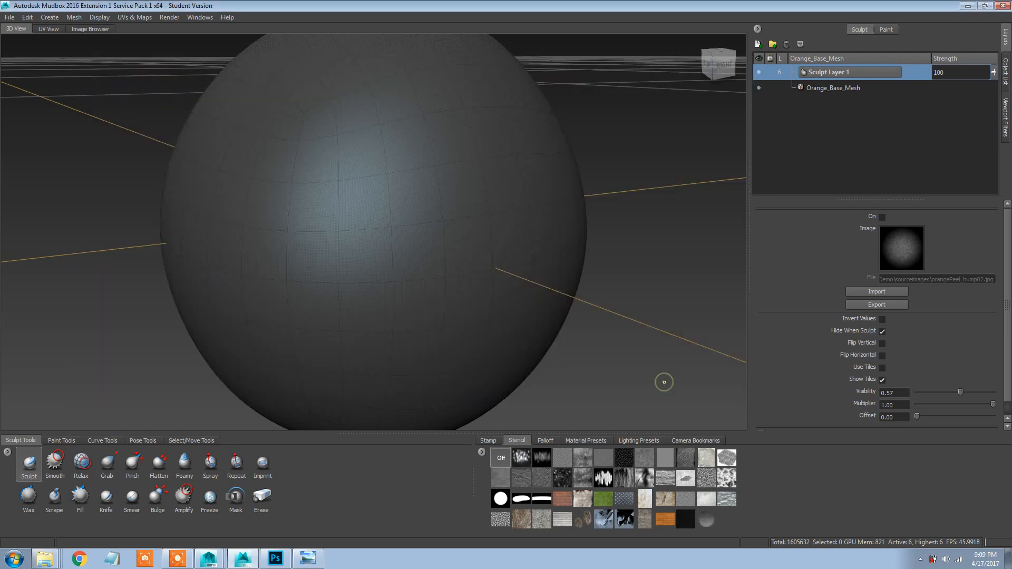
pyautogui.click(712, 523)
# Step: Frame the orange behind the stencil and scale the stencil down so it fits inside the orange's silhouette
pyautogui.scroll(-8, 502, 250)
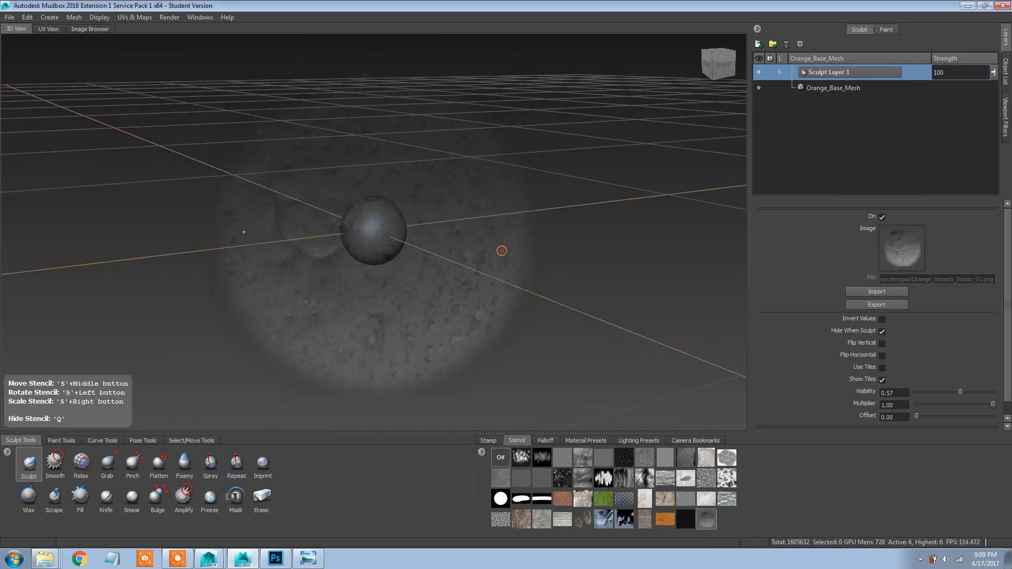
pyautogui.scroll(8, 501, 251)
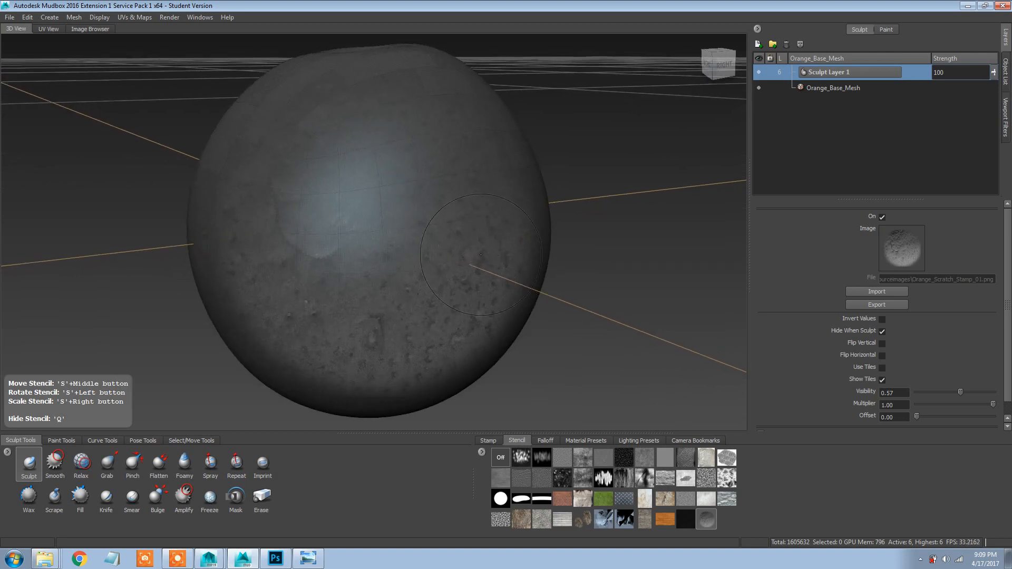
pyautogui.scroll(3, 480, 254)
pyautogui.scroll(-5, 554, 266)
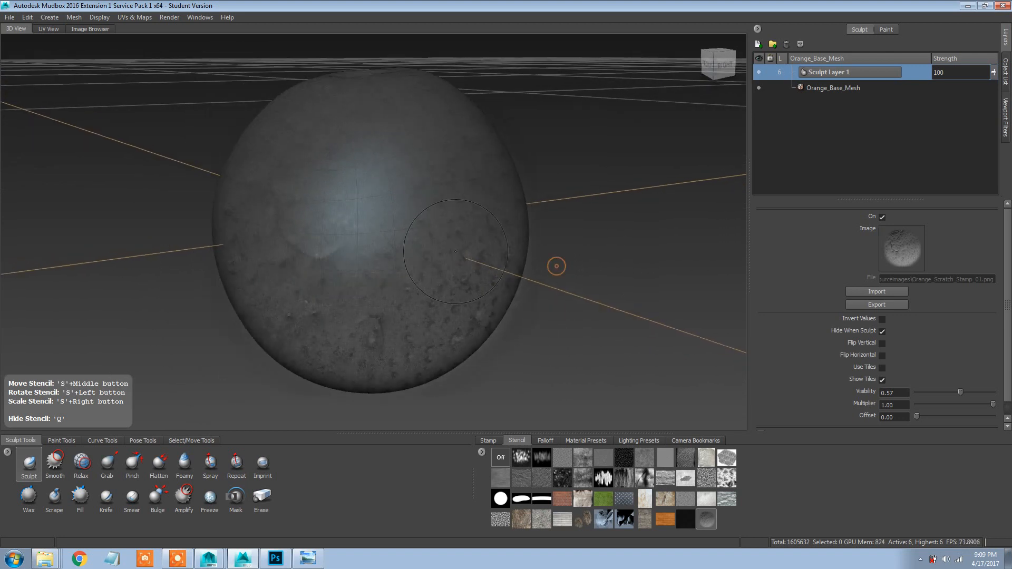
pyautogui.keyDown('alt'); pyautogui.moveTo(456, 251); pyautogui.dragTo(425, 247); pyautogui.keyUp('alt')
pyautogui.keyDown('alt'); pyautogui.moveTo(413, 251); pyautogui.dragTo(424, 261, button='middle'); pyautogui.keyUp('alt')
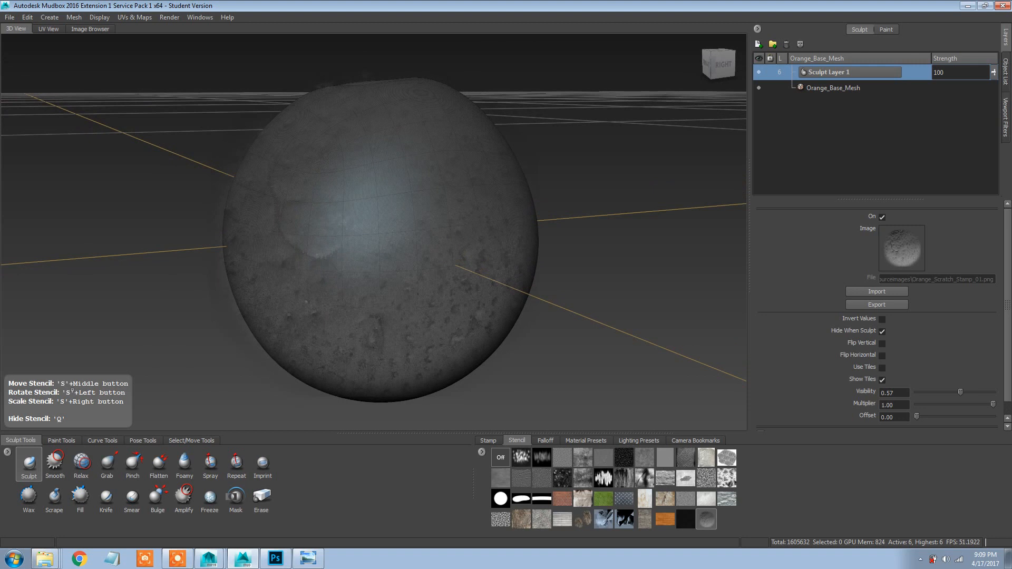
pyautogui.moveTo(492, 258)
pyautogui.mouseDown()
pyautogui.moveTo(321, 274)
pyautogui.moveTo(443, 279)
pyautogui.moveTo(331, 276)
pyautogui.moveTo(384, 284)
pyautogui.moveTo(311, 268)
pyautogui.moveTo(351, 280)
pyautogui.mouseUp()
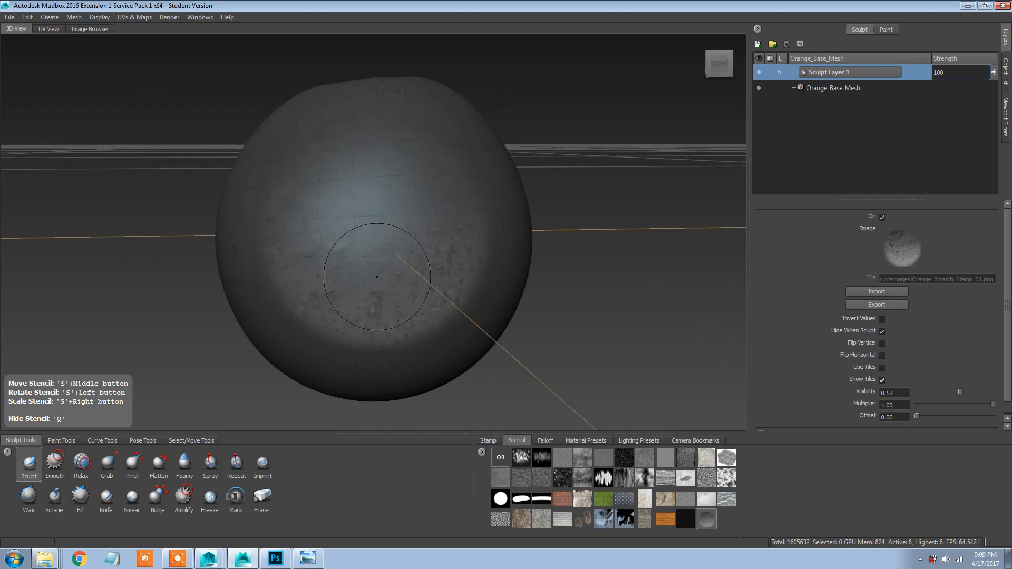
# Step: Sculpt the peel texture through the stencil onto the orange's side, inspect the relief from several angles and undo it
pyautogui.moveTo(416, 203); pyautogui.dragTo(422, 199)
pyautogui.moveTo(319, 186)
pyautogui.mouseDown()
pyautogui.moveTo(369, 231)
pyautogui.moveTo(310, 253)
pyautogui.moveTo(403, 295)
pyautogui.moveTo(407, 247)
pyautogui.mouseUp()
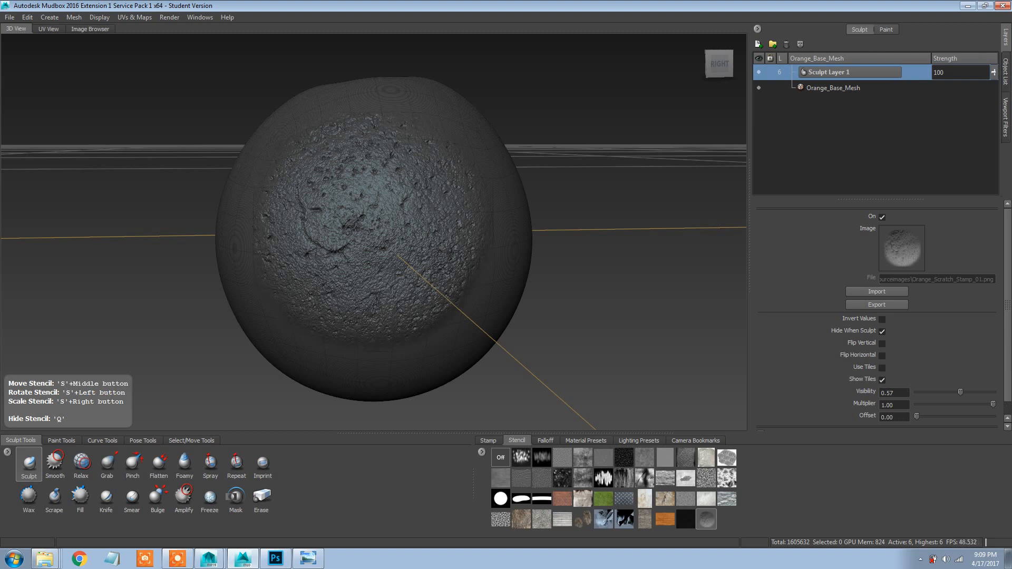
pyautogui.keyDown('alt'); pyautogui.moveTo(400, 243); pyautogui.dragTo(471, 265); pyautogui.keyUp('alt')
pyautogui.keyDown('alt'); pyautogui.moveTo(303, 273); pyautogui.dragTo(416, 268, button='right'); pyautogui.keyUp('alt')
pyautogui.moveTo(416, 269)
pyautogui.keyDown('alt'); pyautogui.mouseDown()
pyautogui.moveTo(505, 269)
pyautogui.moveTo(488, 248)
pyautogui.mouseUp(); pyautogui.keyUp('alt')
pyautogui.keyDown('alt'); pyautogui.moveTo(487, 248); pyautogui.dragTo(404, 258, button='right'); pyautogui.keyUp('alt')
pyautogui.keyDown('alt'); pyautogui.moveTo(405, 258); pyautogui.dragTo(419, 266); pyautogui.keyUp('alt')
pyautogui.hotkey('ctrl', 'z')
# Step: Sculpt the whole stencil area onto the orange again from a new angle and undo the stroke
pyautogui.moveTo(413, 216)
pyautogui.keyDown('alt'); pyautogui.mouseDown()
pyautogui.moveTo(321, 211)
pyautogui.moveTo(327, 158)
pyautogui.mouseUp(); pyautogui.keyUp('alt')
pyautogui.moveTo(427, 184)
pyautogui.mouseDown()
pyautogui.moveTo(422, 274)
pyautogui.moveTo(326, 268)
pyautogui.moveTo(371, 263)
pyautogui.mouseUp()
pyautogui.moveTo(296, 300); pyautogui.dragTo(408, 323)
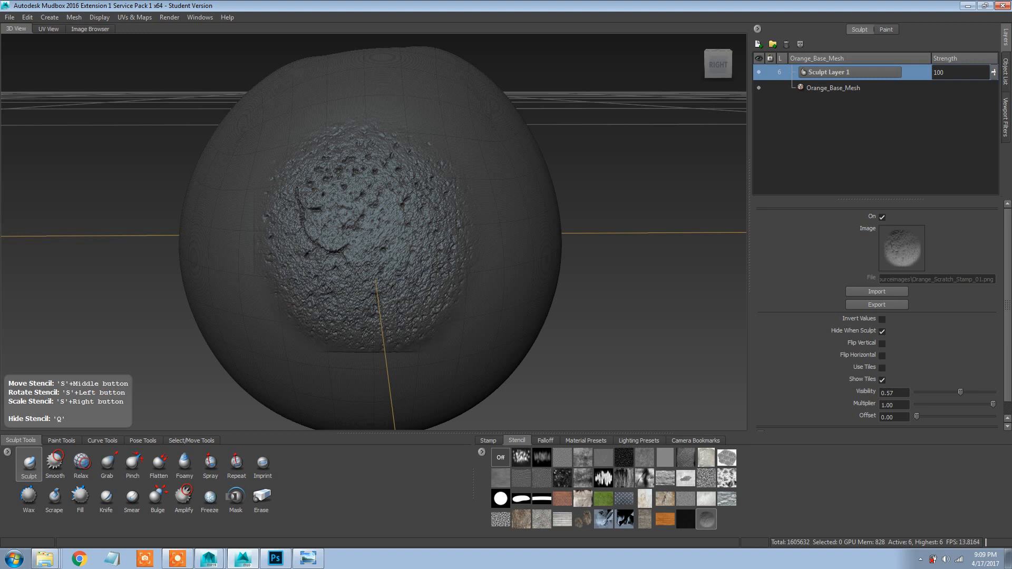
pyautogui.hotkey('ctrl', 'z')
# Step: Change the Sculpt brush falloff to the fuller curve preset in the first column of the third row
pyautogui.keyDown('alt'); pyautogui.moveTo(387, 235); pyautogui.dragTo(416, 221); pyautogui.keyUp('alt')
pyautogui.keyDown('alt'); pyautogui.moveTo(412, 230); pyautogui.dragTo(360, 226, button='right'); pyautogui.keyUp('alt')
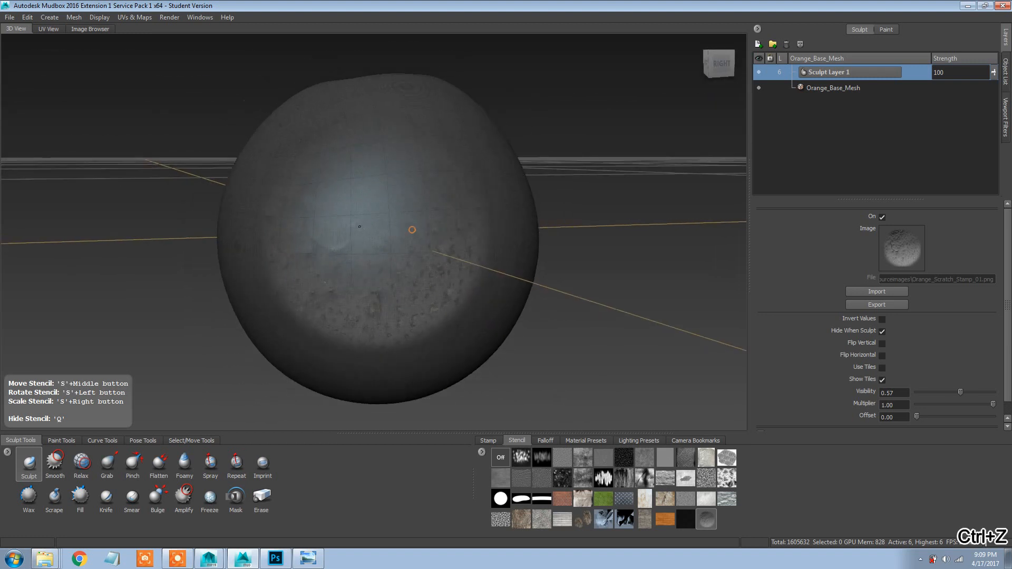
pyautogui.keyDown('alt'); pyautogui.moveTo(412, 230); pyautogui.dragTo(352, 226); pyautogui.keyUp('alt')
pyautogui.click(546, 440)
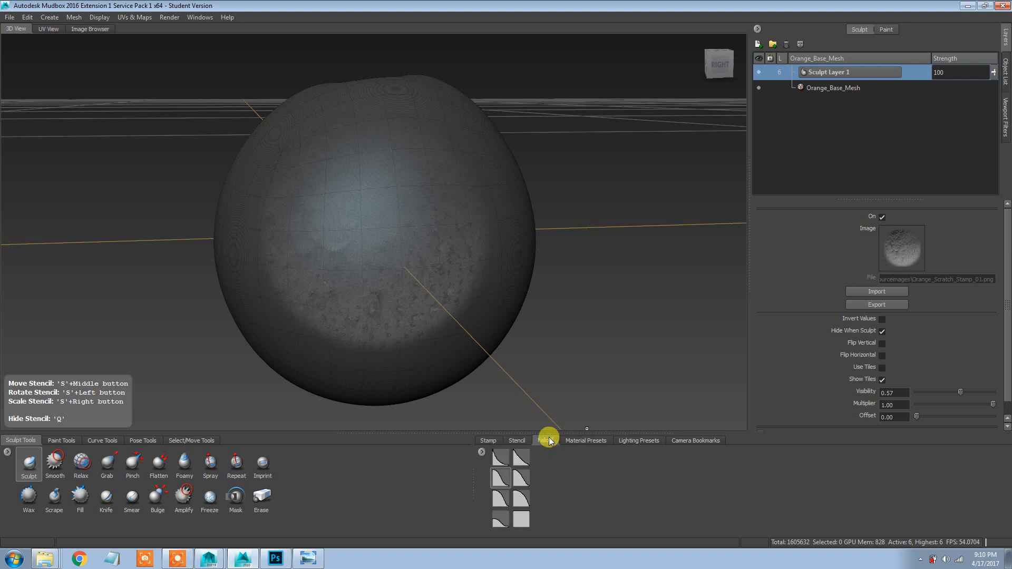
pyautogui.click(524, 476)
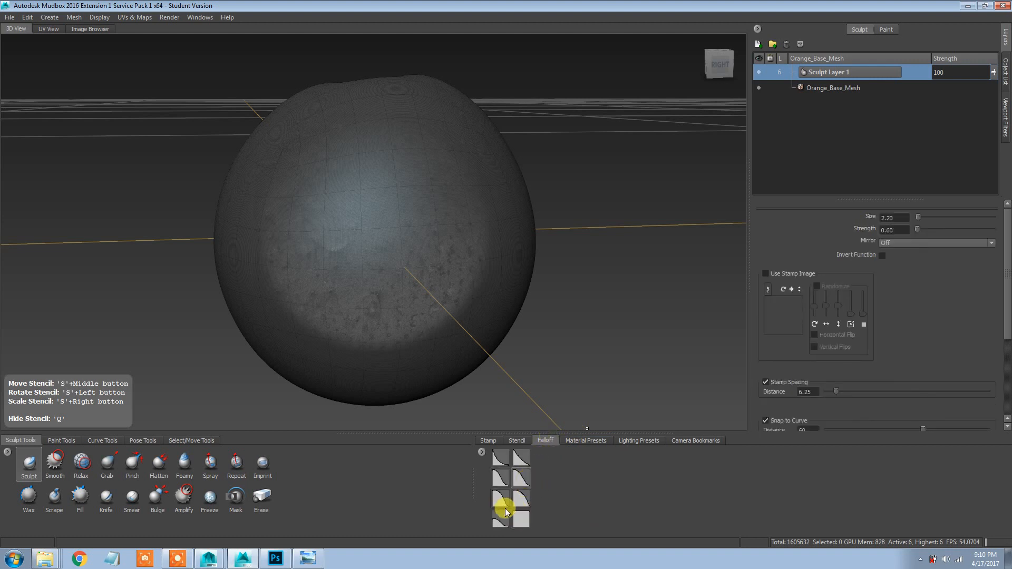
# Step: Test the new falloff by sculpting through the stencil, inspect the peel detail up close and undo the stroke
pyautogui.moveTo(394, 182)
pyautogui.mouseDown()
pyautogui.moveTo(403, 226)
pyautogui.moveTo(332, 231)
pyautogui.mouseUp()
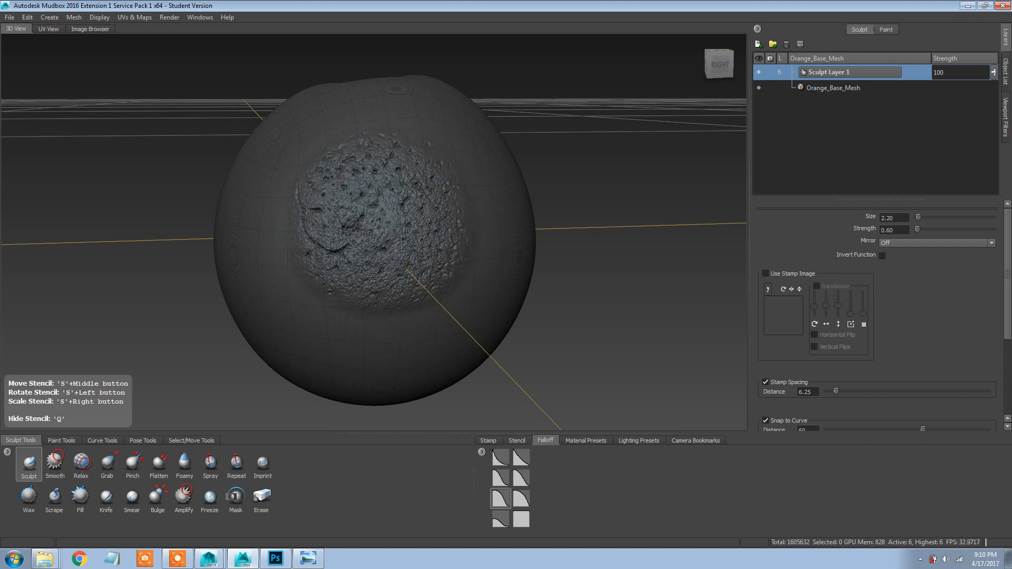
pyautogui.keyDown('alt'); pyautogui.moveTo(388, 239); pyautogui.dragTo(402, 280); pyautogui.keyUp('alt')
pyautogui.scroll(4, 402, 279)
pyautogui.keyDown('alt'); pyautogui.moveTo(506, 311); pyautogui.dragTo(390, 205); pyautogui.keyUp('alt')
pyautogui.scroll(10, 361, 234)
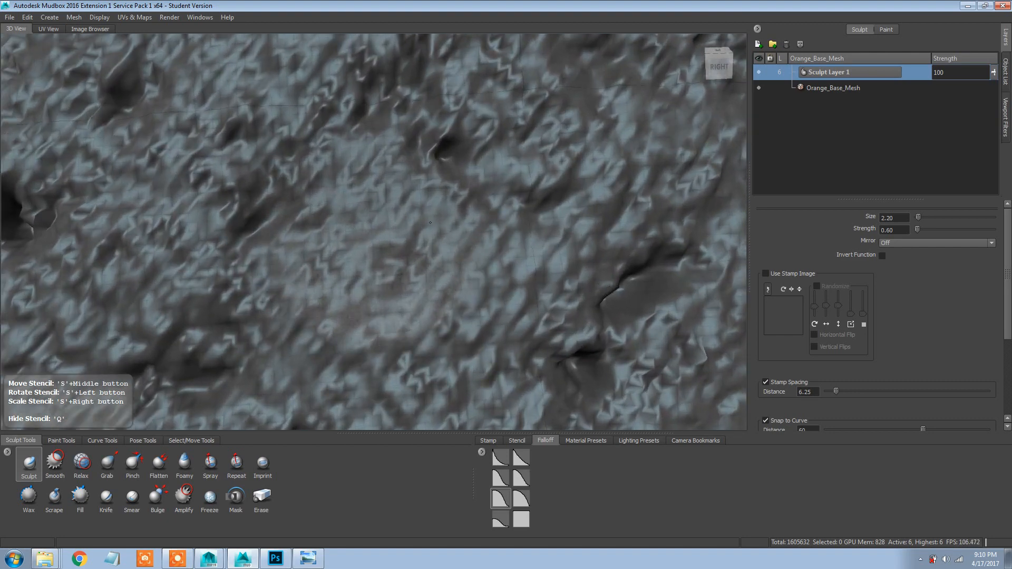
pyautogui.scroll(-10, 422, 200)
pyautogui.moveTo(422, 199)
pyautogui.keyDown('alt'); pyautogui.mouseDown()
pyautogui.moveTo(441, 236)
pyautogui.moveTo(395, 192)
pyautogui.moveTo(312, 194)
pyautogui.moveTo(340, 192)
pyautogui.mouseUp(); pyautogui.keyUp('alt')
pyautogui.hotkey('ctrl', 'z')
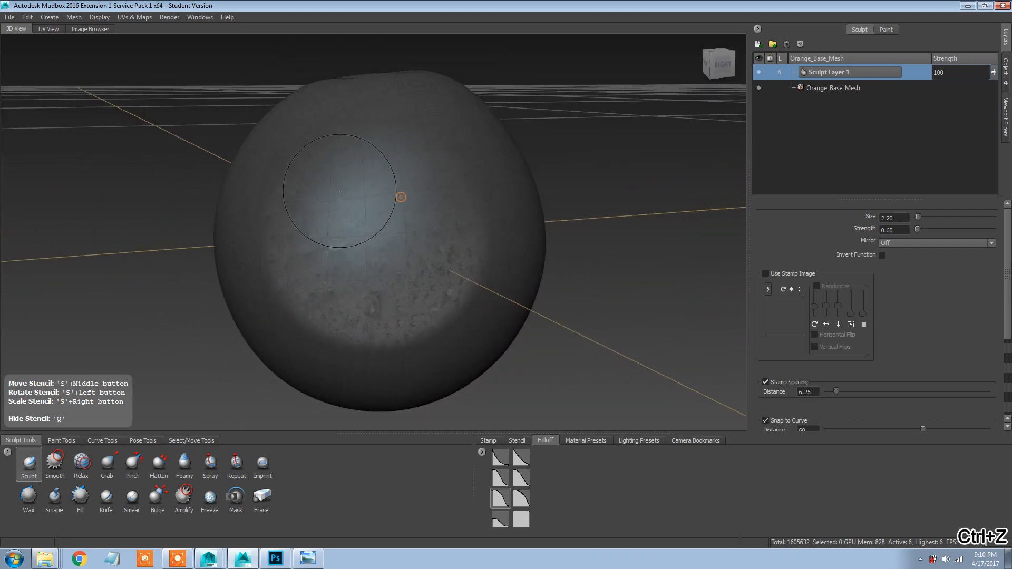
# Step: Undo the last test stroke and sculpt the peel texture through the stencil around the orange's side
pyautogui.hotkey('ctrl', 'z')
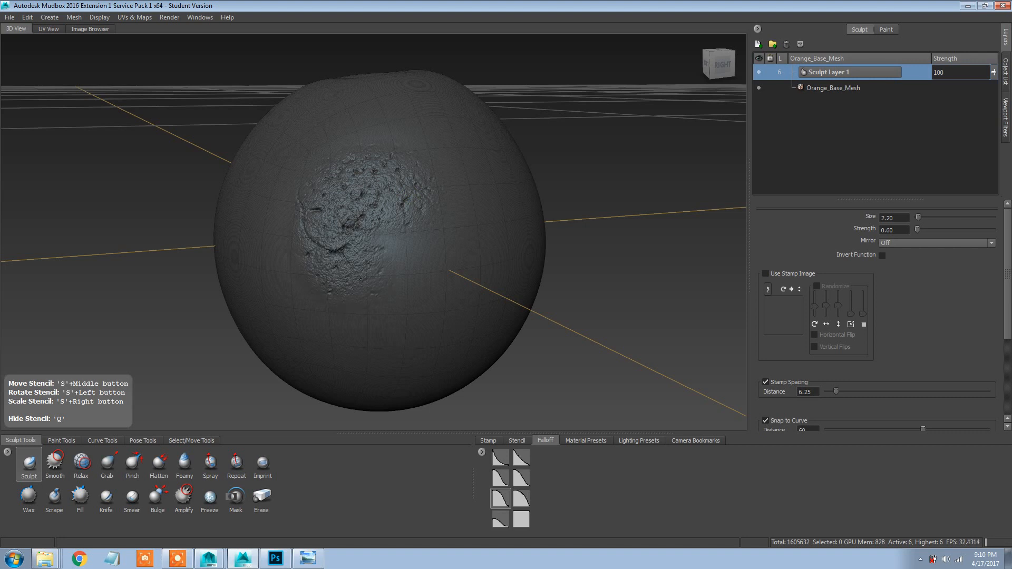
pyautogui.keyDown('alt'); pyautogui.moveTo(364, 211); pyautogui.dragTo(404, 221); pyautogui.keyUp('alt')
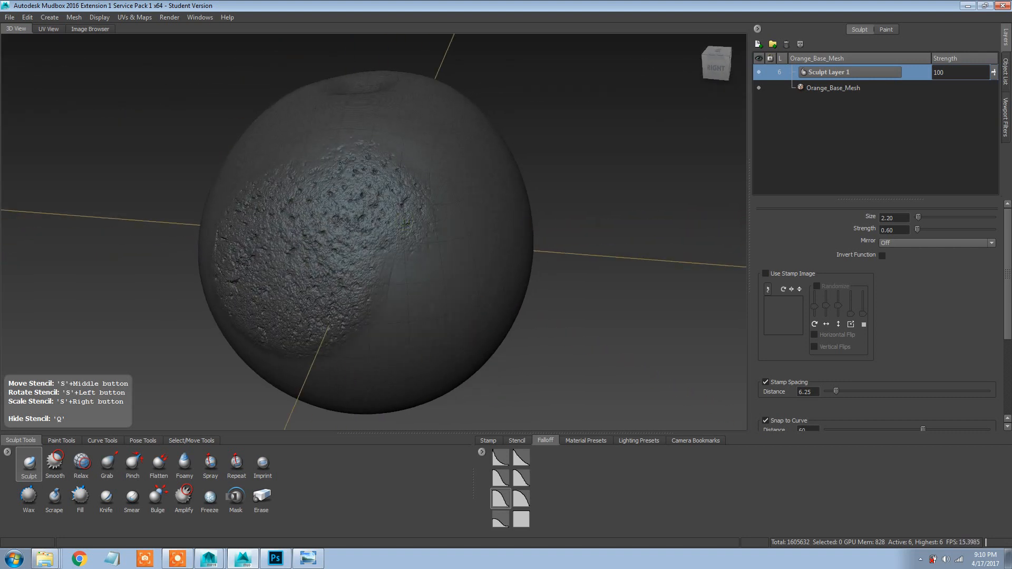
pyautogui.keyDown('alt'); pyautogui.moveTo(431, 175); pyautogui.dragTo(322, 228); pyautogui.keyUp('alt')
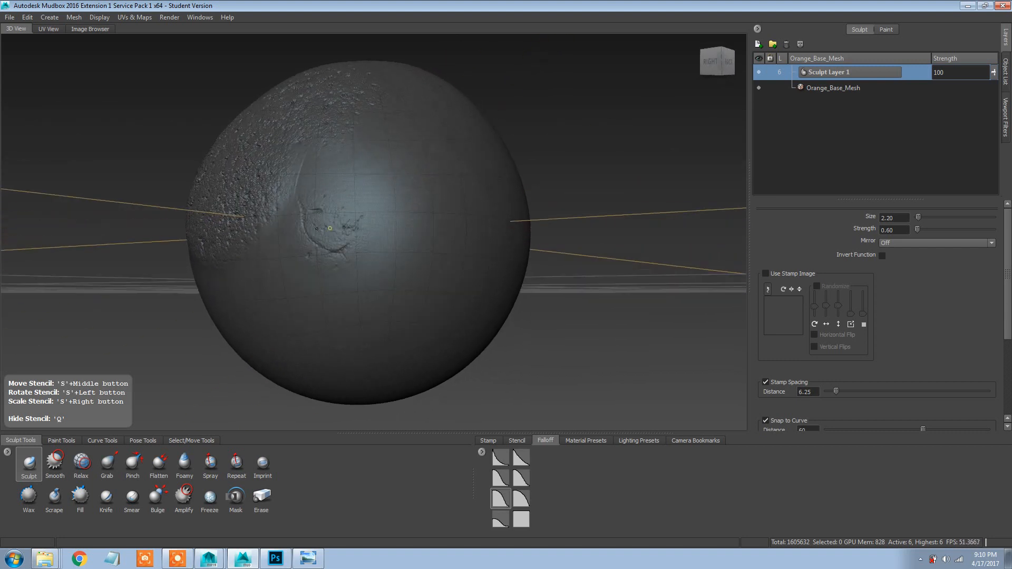
pyautogui.keyDown('alt'); pyautogui.moveTo(309, 161); pyautogui.dragTo(346, 289); pyautogui.keyUp('alt')
pyautogui.keyDown('alt'); pyautogui.moveTo(380, 176); pyautogui.dragTo(382, 218); pyautogui.keyUp('alt')
pyautogui.keyDown('alt'); pyautogui.moveTo(410, 161); pyautogui.dragTo(371, 209); pyautogui.keyUp('alt')
pyautogui.keyDown('alt'); pyautogui.moveTo(392, 154); pyautogui.dragTo(321, 213); pyautogui.keyUp('alt')
# Step: Hide the stencil and examine the sculpted peel relief up close from several angles
pyautogui.press('q')
pyautogui.keyDown('alt'); pyautogui.moveTo(321, 213); pyautogui.dragTo(402, 232, button='right'); pyautogui.keyUp('alt')
pyautogui.keyDown('alt'); pyautogui.moveTo(402, 232); pyautogui.dragTo(469, 238); pyautogui.keyUp('alt')
pyautogui.keyDown('alt'); pyautogui.moveTo(470, 238); pyautogui.dragTo(449, 247, button='right'); pyautogui.keyUp('alt')
pyautogui.keyDown('alt'); pyautogui.moveTo(449, 246); pyautogui.dragTo(421, 243); pyautogui.keyUp('alt')
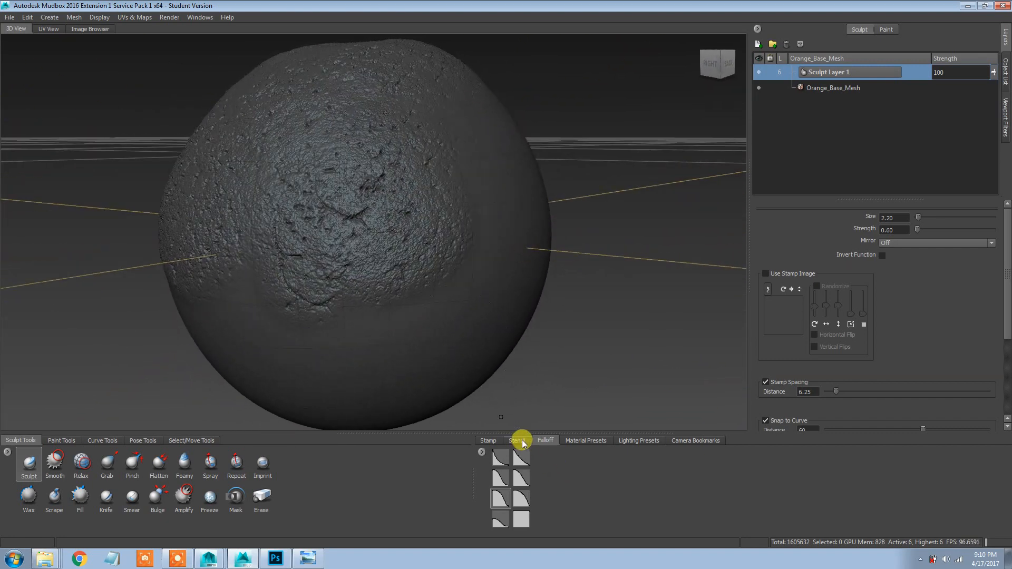
# Step: Hide Sculpt Layer 1 and add a new sculpt layer above it
pyautogui.click(517, 441)
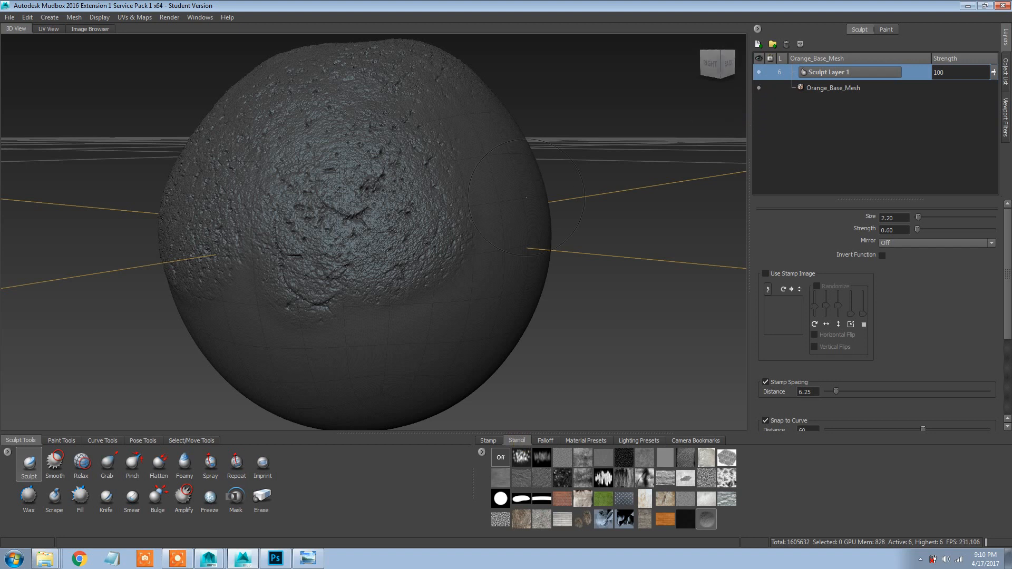
pyautogui.keyDown('alt'); pyautogui.moveTo(484, 217); pyautogui.dragTo(524, 233); pyautogui.keyUp('alt')
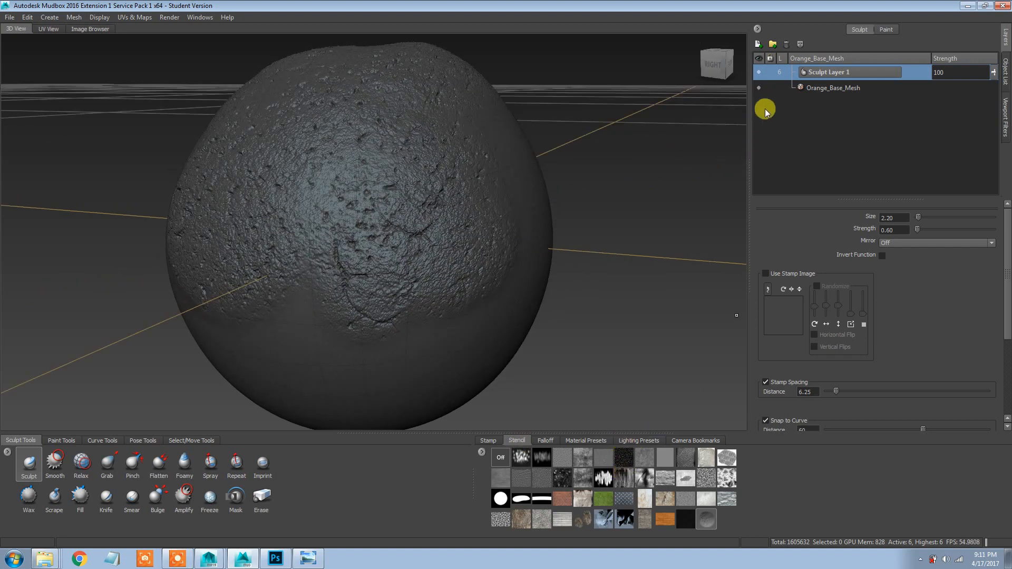
pyautogui.click(758, 72)
pyautogui.click(758, 43)
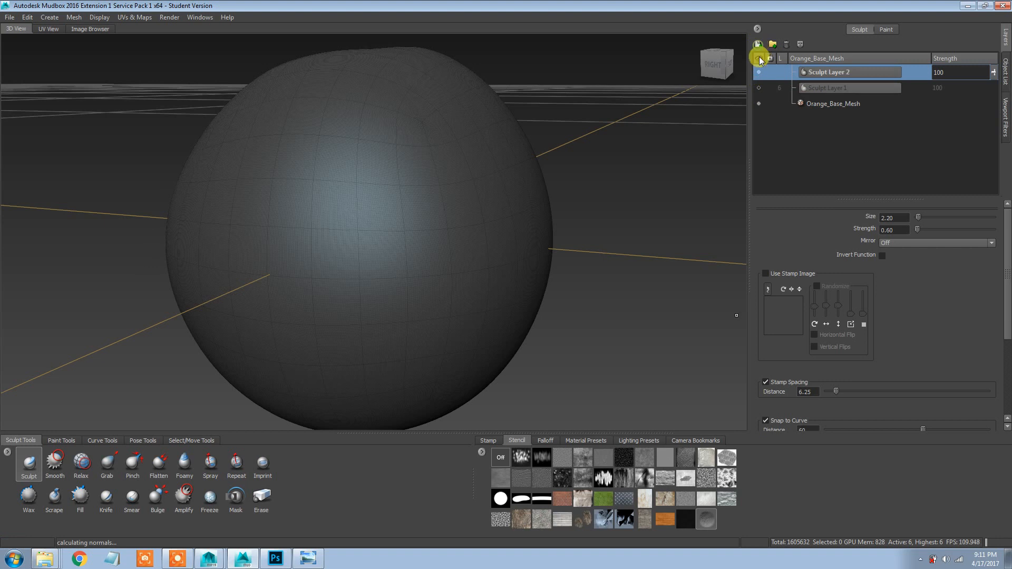
# Step: Preview the built-in stencils over the orange, including bw_splattered.png, bw_tiledPerlinNoise.png and bw_tiledPatchInWall.jpg, and turn the stencil off
pyautogui.click(561, 481)
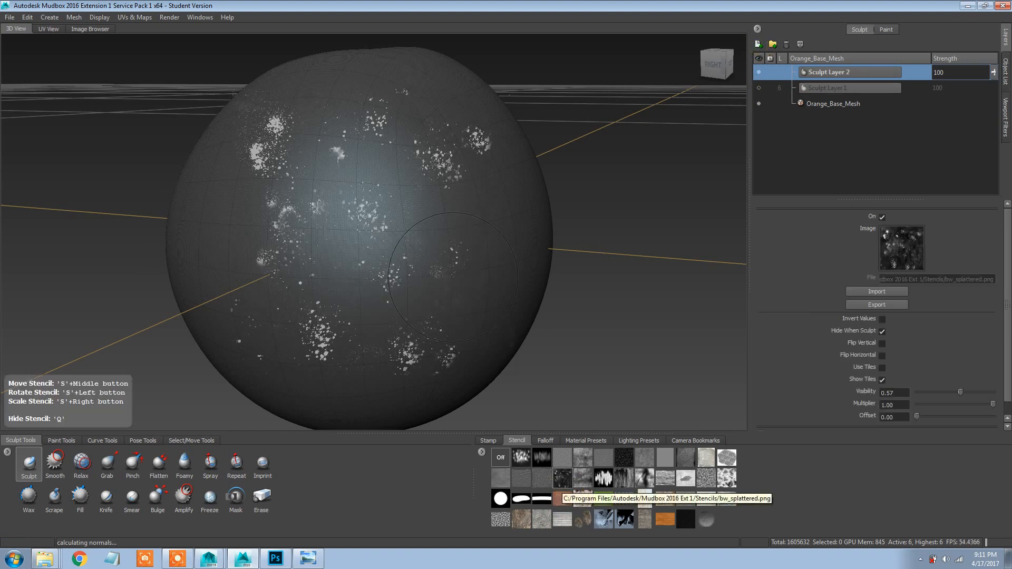
pyautogui.click(541, 458)
pyautogui.click(620, 458)
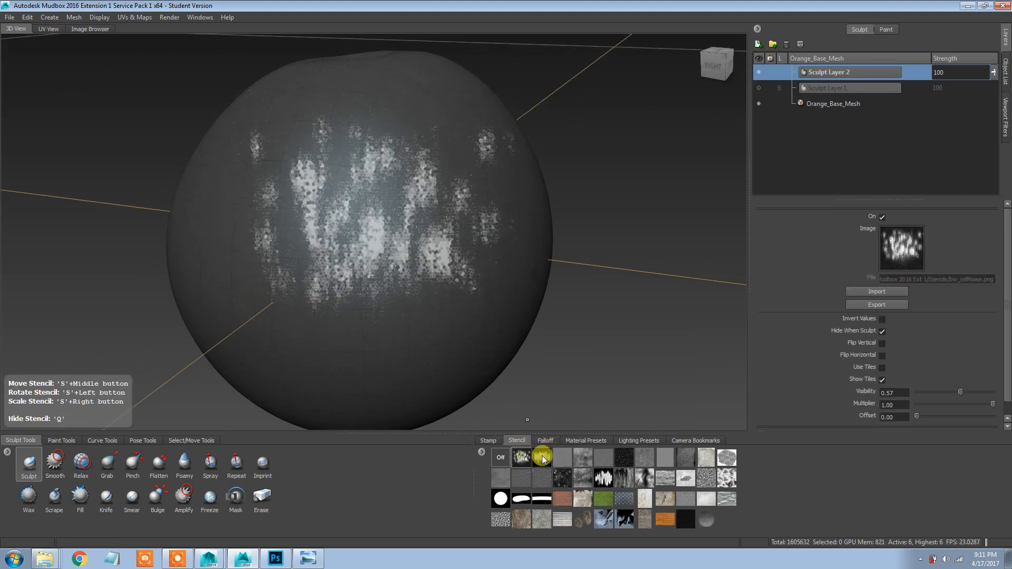
pyautogui.click(620, 459)
pyautogui.click(644, 458)
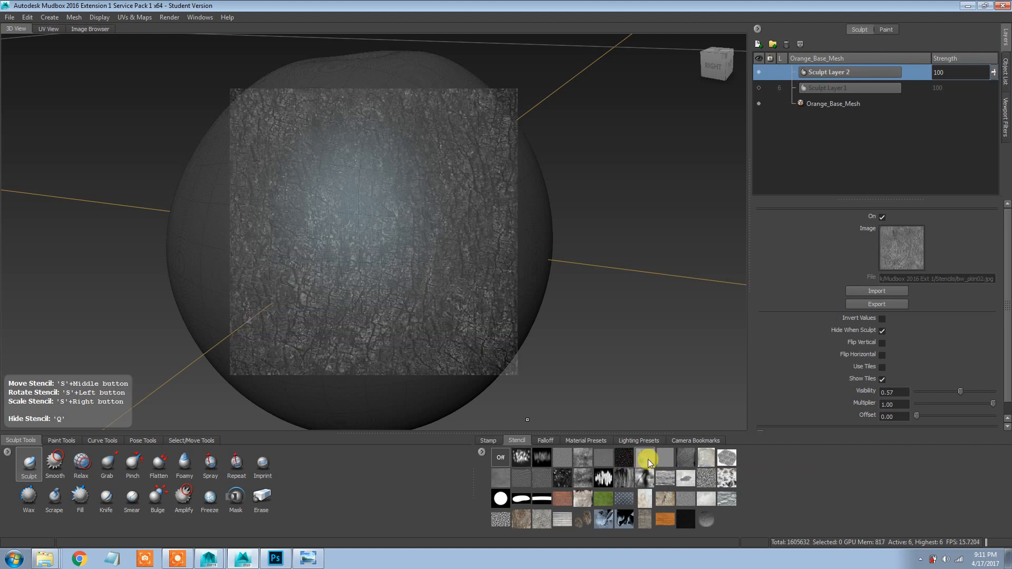
pyautogui.click(687, 460)
pyautogui.click(706, 458)
pyautogui.click(723, 463)
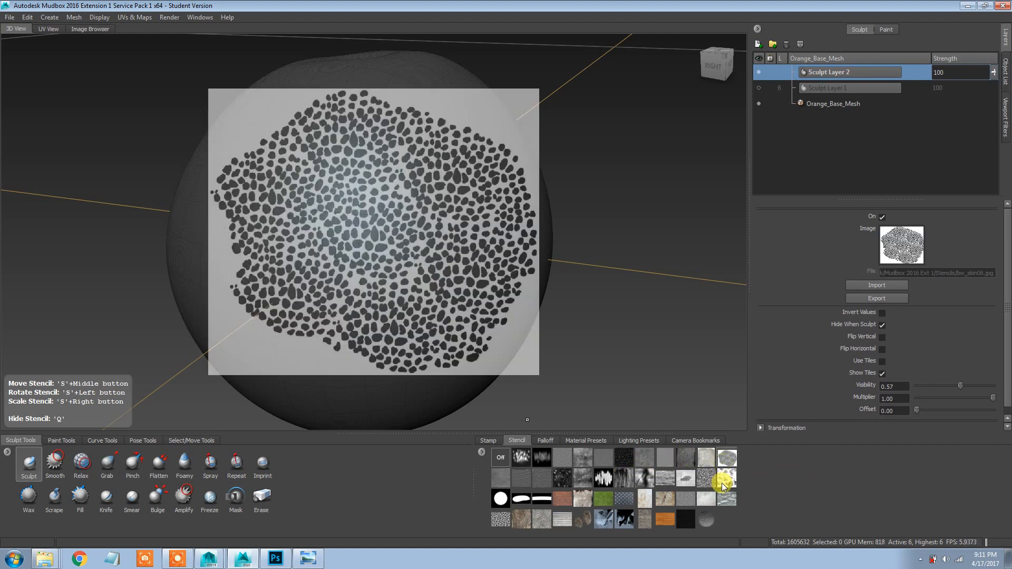
pyautogui.click(712, 481)
pyautogui.click(705, 480)
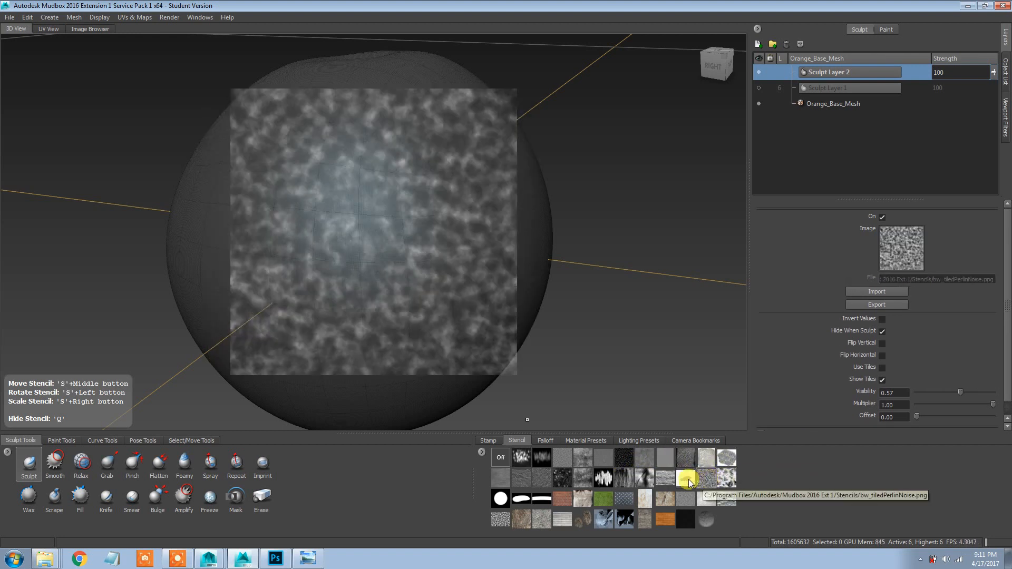
pyautogui.click(686, 480)
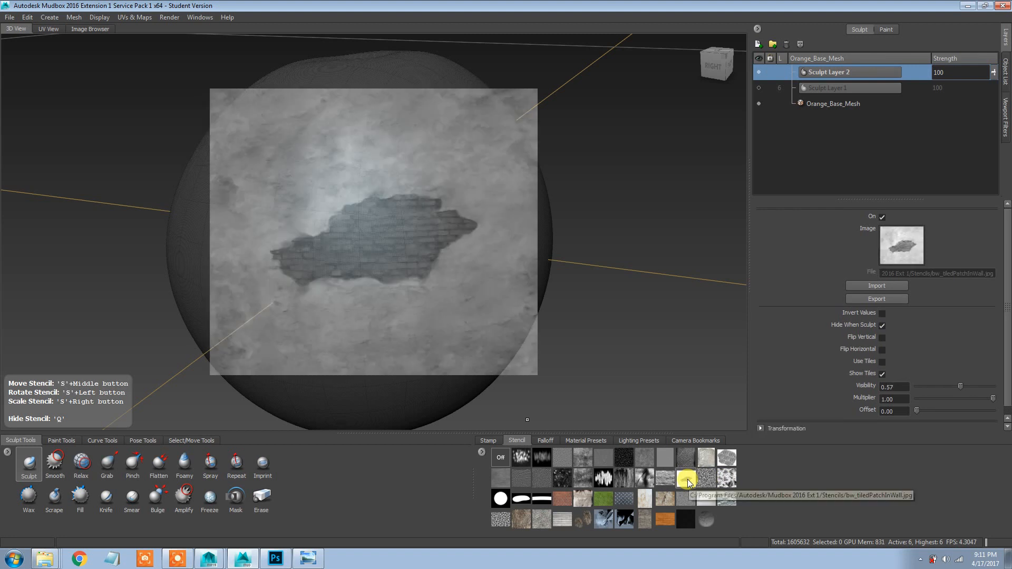
pyautogui.click(498, 454)
# Step: Try a scattered white-speck stamp with several Sculpt strokes on the orange and undo all of them
pyautogui.click(489, 442)
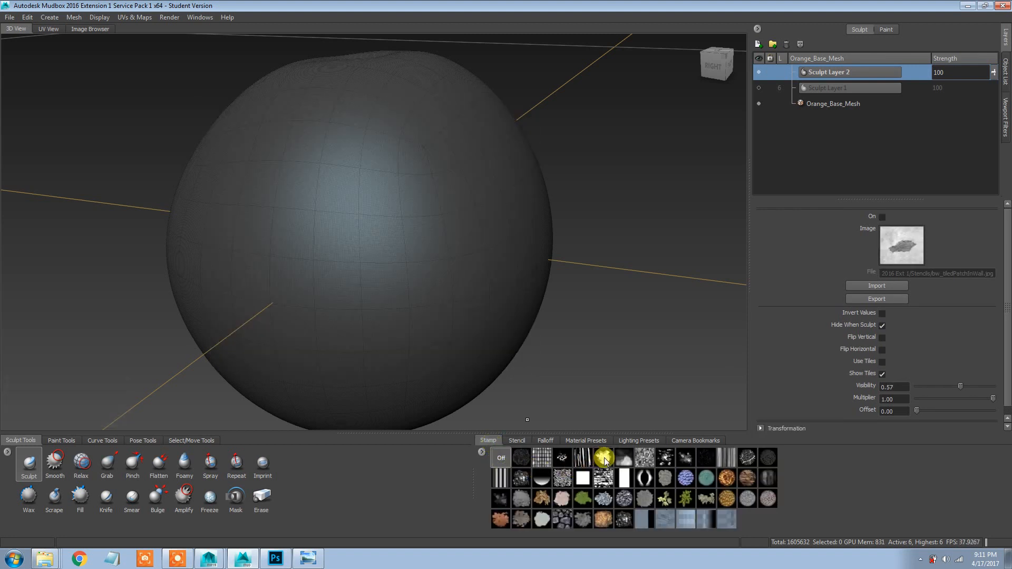
pyautogui.click(676, 458)
pyautogui.moveTo(387, 134)
pyautogui.mouseDown()
pyautogui.moveTo(364, 189)
pyautogui.moveTo(411, 274)
pyautogui.moveTo(393, 269)
pyautogui.mouseUp()
pyautogui.hotkey('ctrl', 'z')
pyautogui.moveTo(488, 207)
pyautogui.mouseDown()
pyautogui.moveTo(295, 158)
pyautogui.moveTo(421, 221)
pyautogui.moveTo(279, 263)
pyautogui.moveTo(435, 323)
pyautogui.moveTo(237, 221)
pyautogui.moveTo(232, 327)
pyautogui.moveTo(315, 245)
pyautogui.moveTo(361, 373)
pyautogui.moveTo(492, 226)
pyautogui.moveTo(391, 353)
pyautogui.moveTo(425, 355)
pyautogui.mouseUp()
pyautogui.moveTo(390, 153)
pyautogui.mouseDown()
pyautogui.moveTo(309, 290)
pyautogui.moveTo(463, 359)
pyautogui.mouseUp()
pyautogui.hotkey('ctrl', 'z')
pyautogui.moveTo(518, 386)
pyautogui.keyDown('alt'); pyautogui.mouseDown()
pyautogui.moveTo(480, 288)
pyautogui.moveTo(428, 332)
pyautogui.mouseUp(); pyautogui.keyUp('alt')
pyautogui.hotkey('ctrl', 'z')
pyautogui.hotkey('ctrl', 'z')
pyautogui.hotkey('ctrl', 'z')
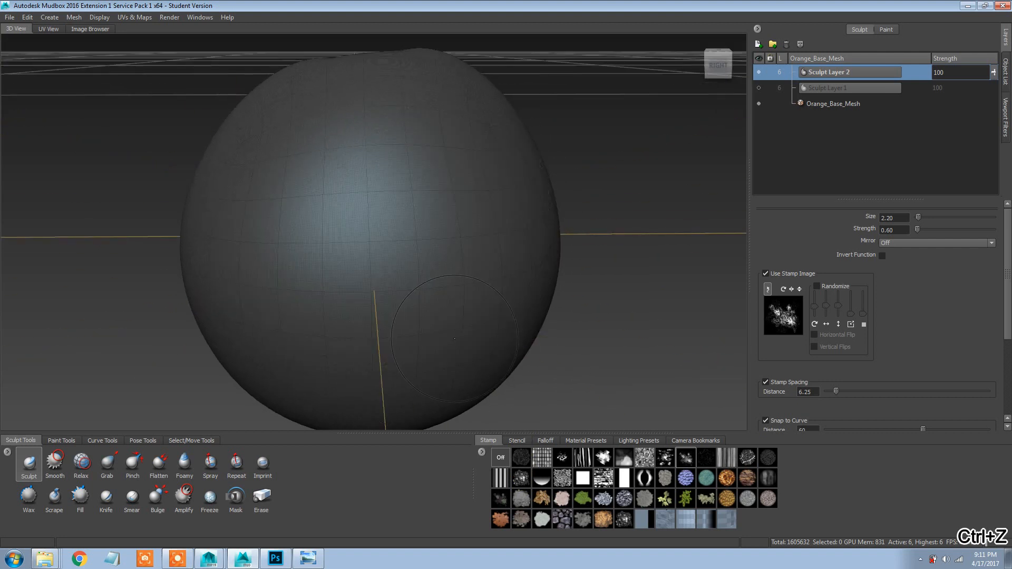
# Step: Add an orange-peel image from the Week_03 project folders as a new custom stamp
pyautogui.keyDown('alt'); pyautogui.moveTo(546, 345); pyautogui.dragTo(506, 348); pyautogui.keyUp('alt')
pyautogui.click(521, 440)
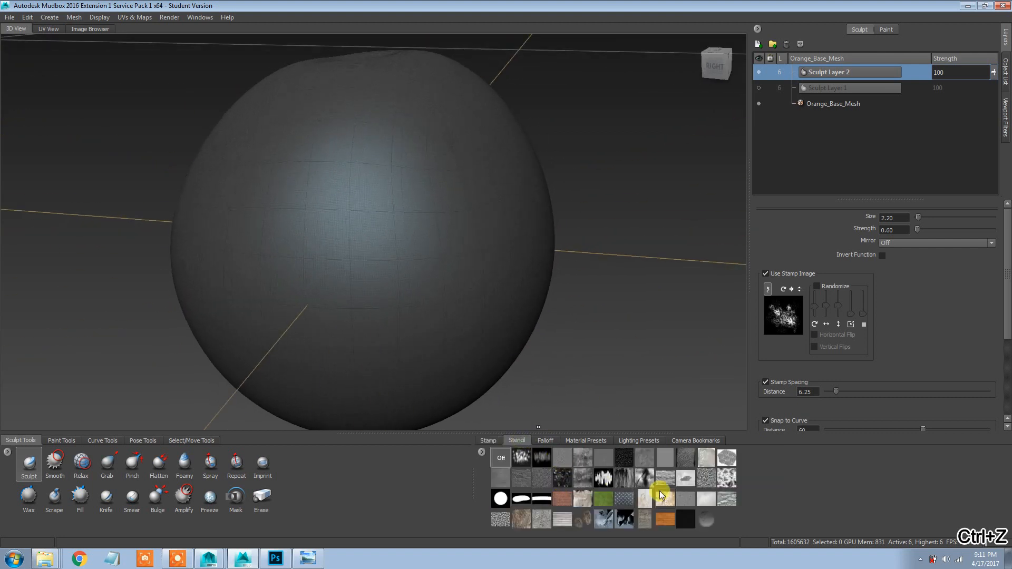
pyautogui.click(488, 440)
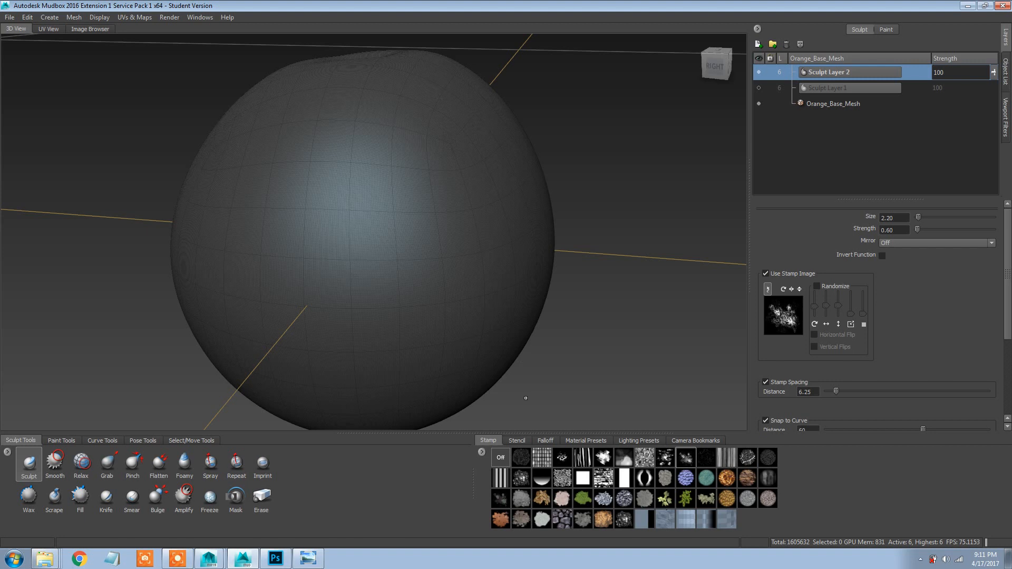
pyautogui.click(482, 453)
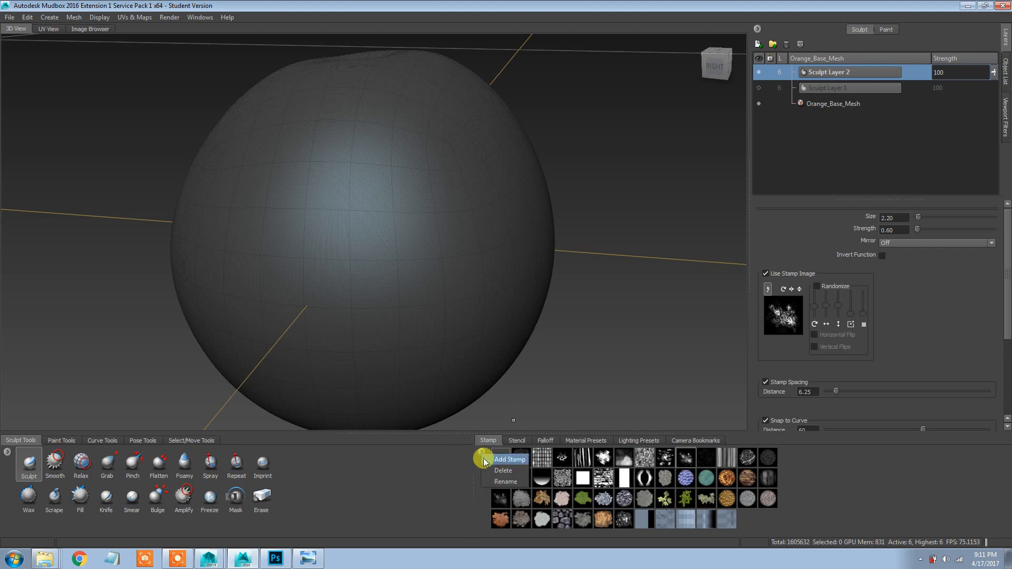
pyautogui.click(483, 457)
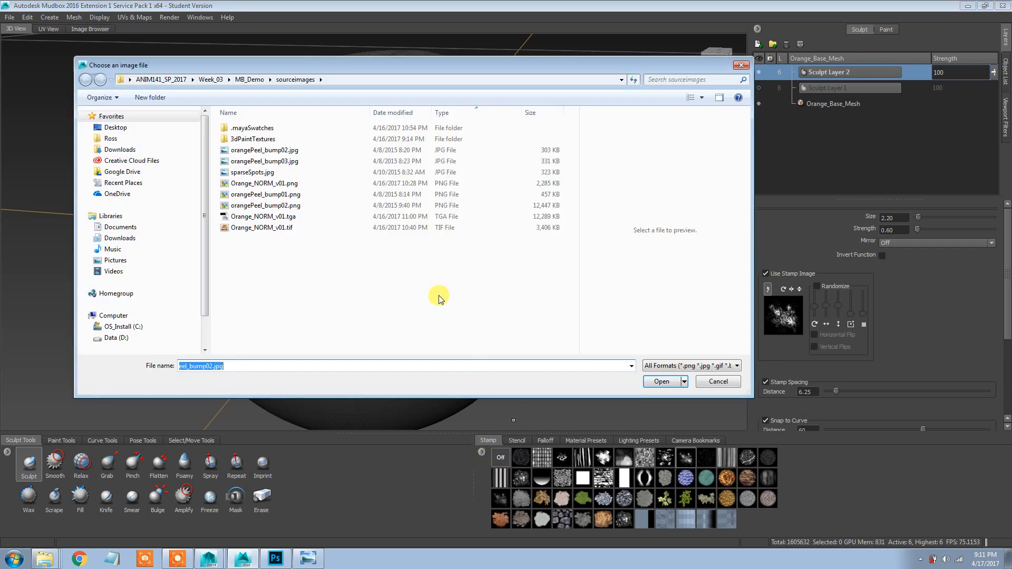
pyautogui.click(211, 79)
pyautogui.doubleClick(250, 139)
pyautogui.doubleClick(248, 260)
pyautogui.click(248, 140)
pyautogui.doubleClick(248, 139)
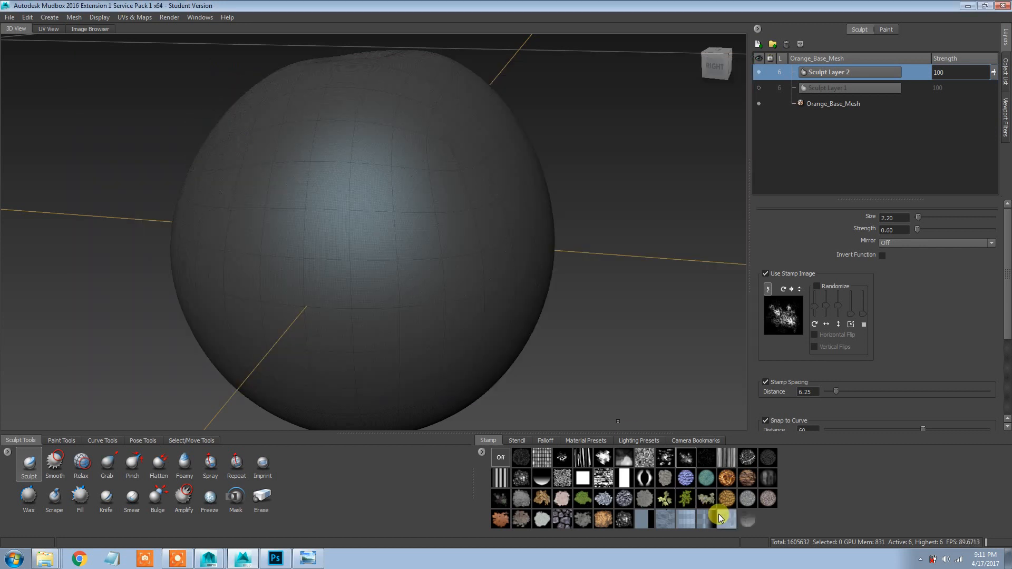
# Step: Test the peel stamp on the orange, set its stamp spacing distance to 50 and undo the test strokes
pyautogui.moveTo(463, 162)
pyautogui.mouseDown()
pyautogui.moveTo(400, 211)
pyautogui.moveTo(334, 348)
pyautogui.mouseUp()
pyautogui.hotkey('ctrl', 'z')
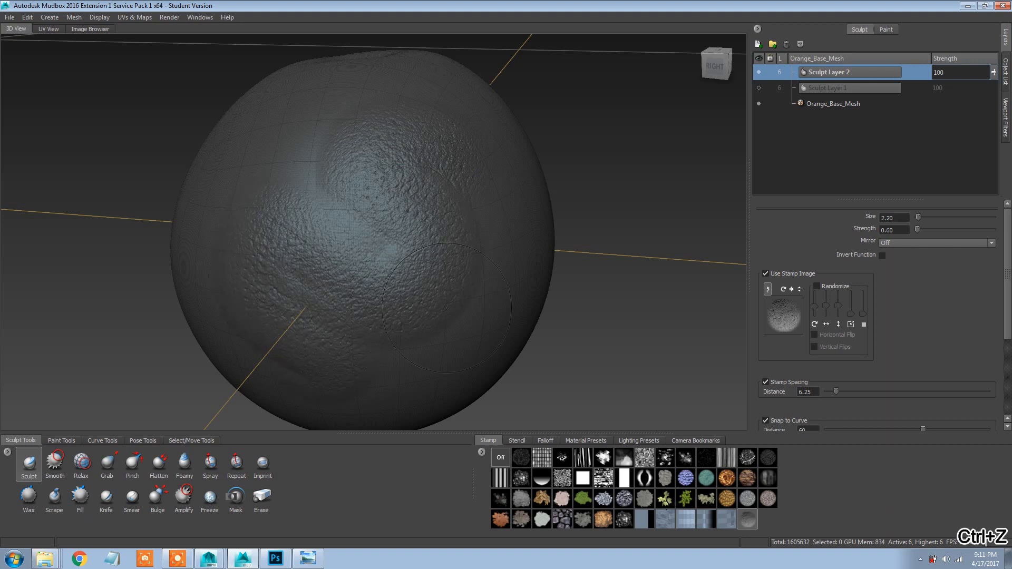
pyautogui.doubleClick(804, 392)
pyautogui.write('50')
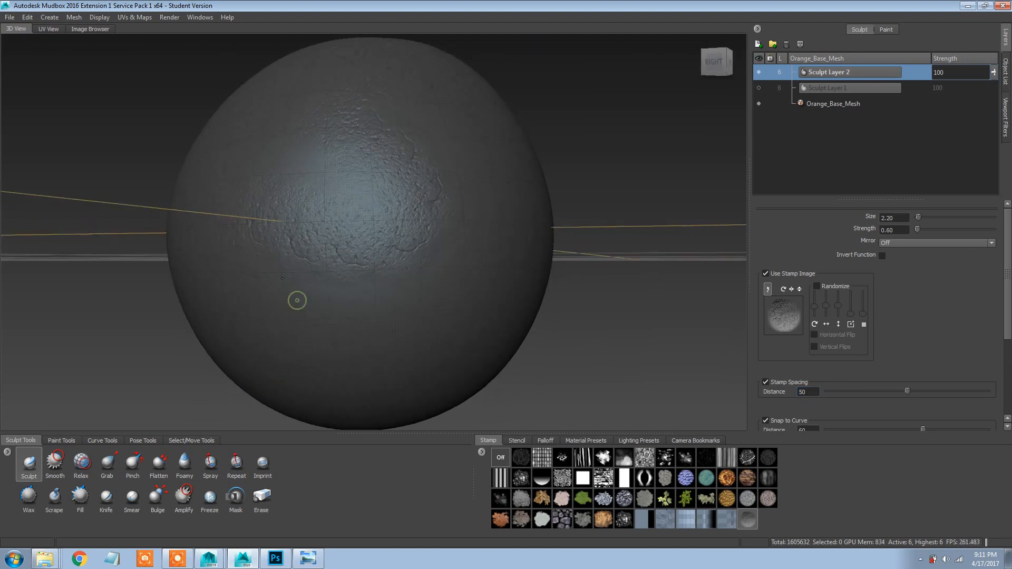
pyautogui.hotkey('ctrl', 'z')
# Step: Enlarge the Sculpt brush to size 4.38 and stamp the peel texture across the orange's side
pyautogui.keyDown('alt'); pyautogui.moveTo(394, 265); pyautogui.dragTo(316, 242); pyautogui.keyUp('alt')
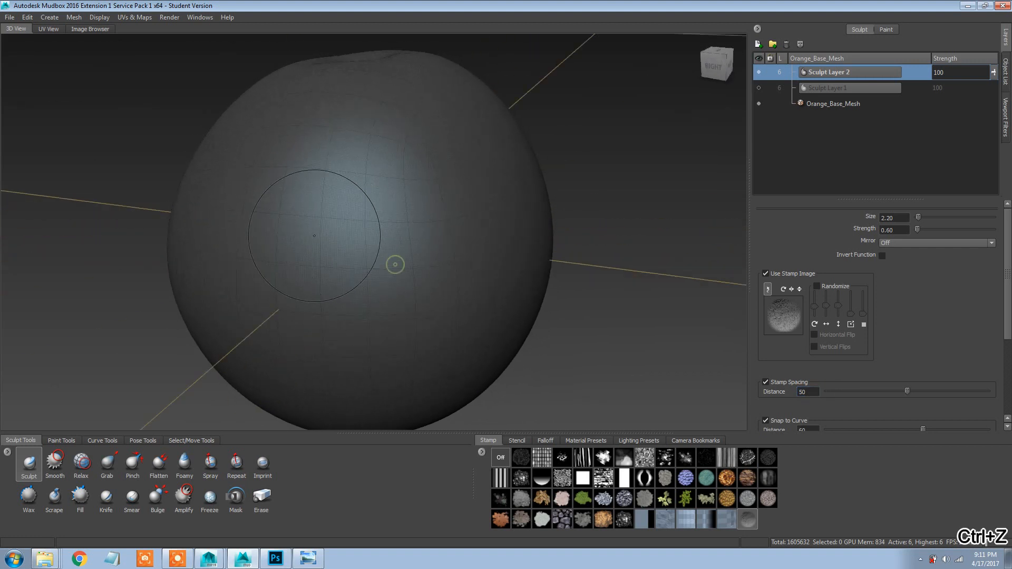
pyautogui.keyDown('alt'); pyautogui.moveTo(314, 235); pyautogui.dragTo(339, 238, button='right'); pyautogui.keyUp('alt')
pyautogui.keyDown('alt'); pyautogui.moveTo(339, 237); pyautogui.dragTo(413, 235); pyautogui.keyUp('alt')
pyautogui.keyDown('alt'); pyautogui.moveTo(410, 233); pyautogui.dragTo(377, 225, button='right'); pyautogui.keyUp('alt')
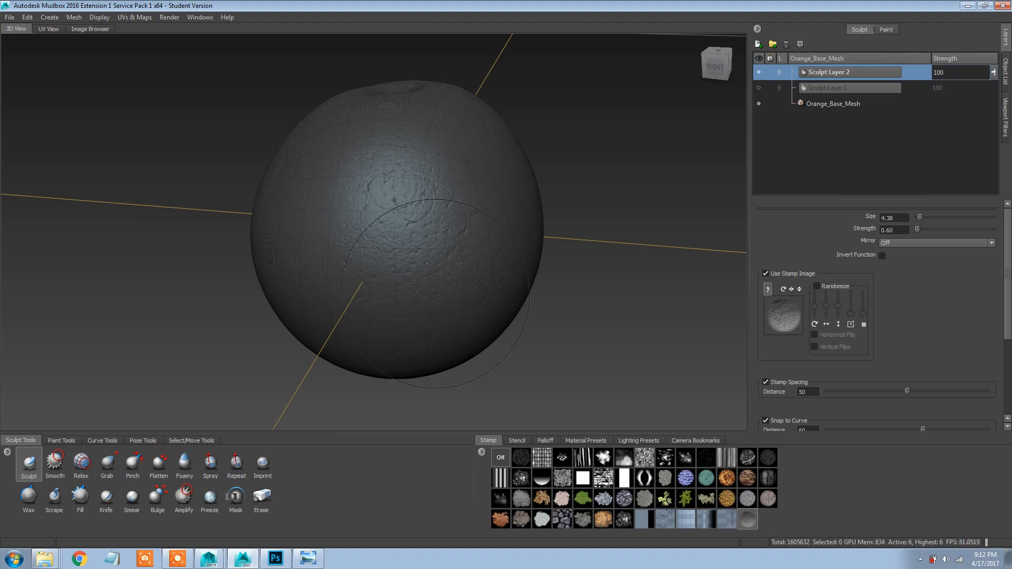
pyautogui.keyDown('alt'); pyautogui.moveTo(433, 293); pyautogui.dragTo(354, 290); pyautogui.keyUp('alt')
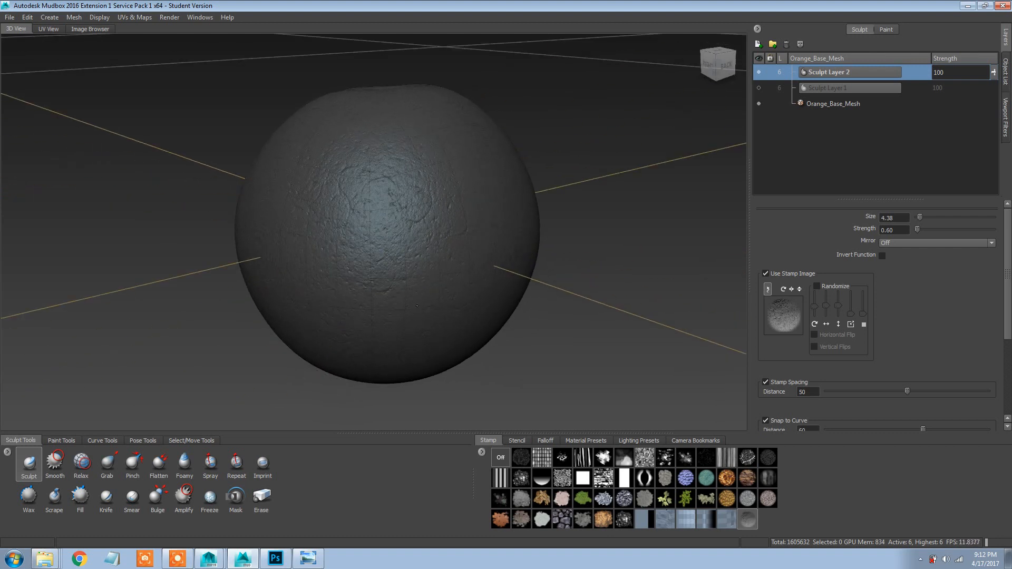
pyautogui.keyDown('alt'); pyautogui.moveTo(463, 319); pyautogui.dragTo(551, 321); pyautogui.keyUp('alt')
pyautogui.keyDown('alt'); pyautogui.moveTo(365, 273); pyautogui.dragTo(434, 274, button='right'); pyautogui.keyUp('alt')
pyautogui.keyDown('alt'); pyautogui.moveTo(432, 274); pyautogui.dragTo(470, 270); pyautogui.keyUp('alt')
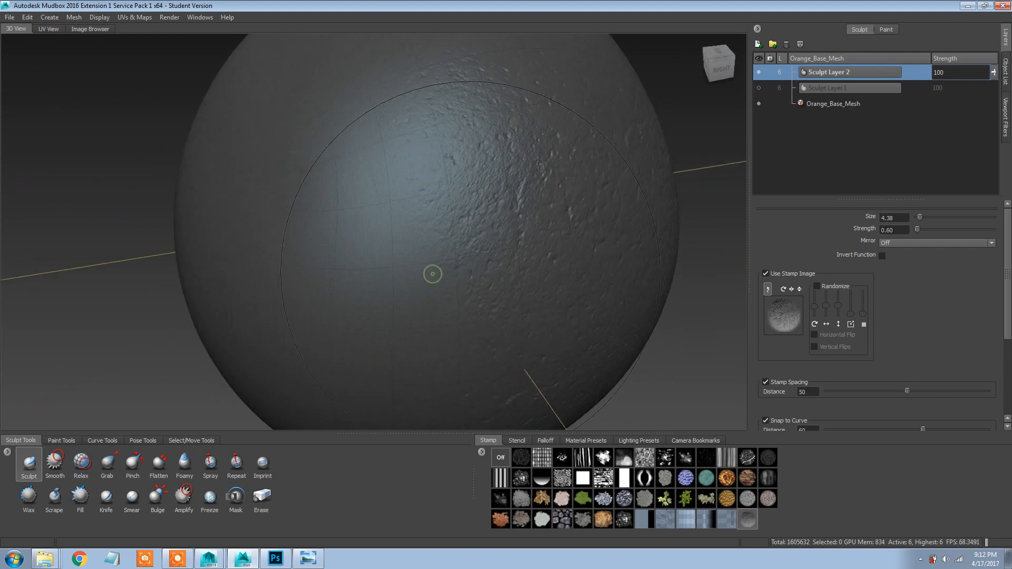
# Step: Continue stamping the peel texture around the rest of the orange, including its underside and the top dimple
pyautogui.moveTo(300, 313)
pyautogui.keyDown('alt'); pyautogui.mouseDown()
pyautogui.moveTo(394, 214)
pyautogui.moveTo(404, 181)
pyautogui.mouseUp(); pyautogui.keyUp('alt')
pyautogui.moveTo(352, 228)
pyautogui.keyDown('alt'); pyautogui.mouseDown()
pyautogui.moveTo(474, 255)
pyautogui.moveTo(410, 271)
pyautogui.mouseUp(); pyautogui.keyUp('alt')
pyautogui.moveTo(513, 238)
pyautogui.keyDown('alt'); pyautogui.mouseDown()
pyautogui.moveTo(405, 276)
pyautogui.moveTo(519, 273)
pyautogui.moveTo(481, 244)
pyautogui.moveTo(360, 222)
pyautogui.mouseUp(); pyautogui.keyUp('alt')
pyautogui.keyDown('alt'); pyautogui.moveTo(374, 295); pyautogui.dragTo(413, 306); pyautogui.keyUp('alt')
pyautogui.keyDown('alt'); pyautogui.moveTo(299, 166); pyautogui.dragTo(364, 233); pyautogui.keyUp('alt')
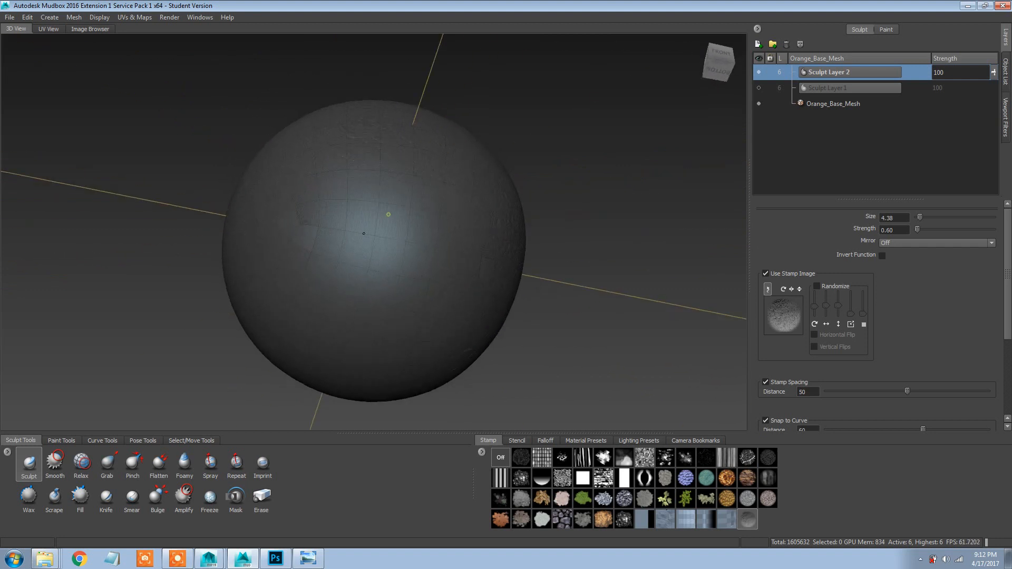
pyautogui.keyDown('alt'); pyautogui.moveTo(458, 187); pyautogui.dragTo(405, 264); pyautogui.keyUp('alt')
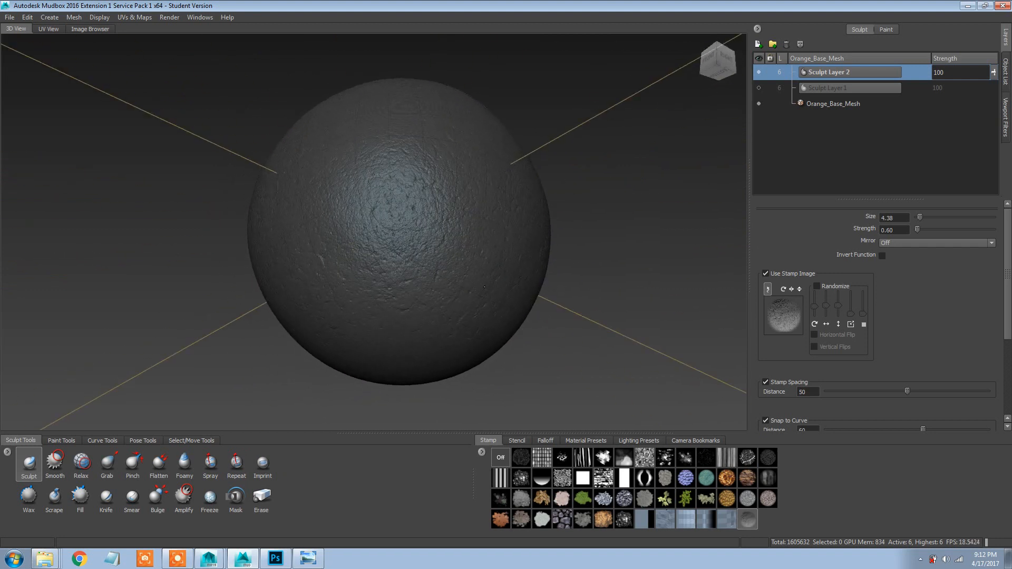
pyautogui.keyDown('alt'); pyautogui.moveTo(456, 310); pyautogui.dragTo(393, 222); pyautogui.keyUp('alt')
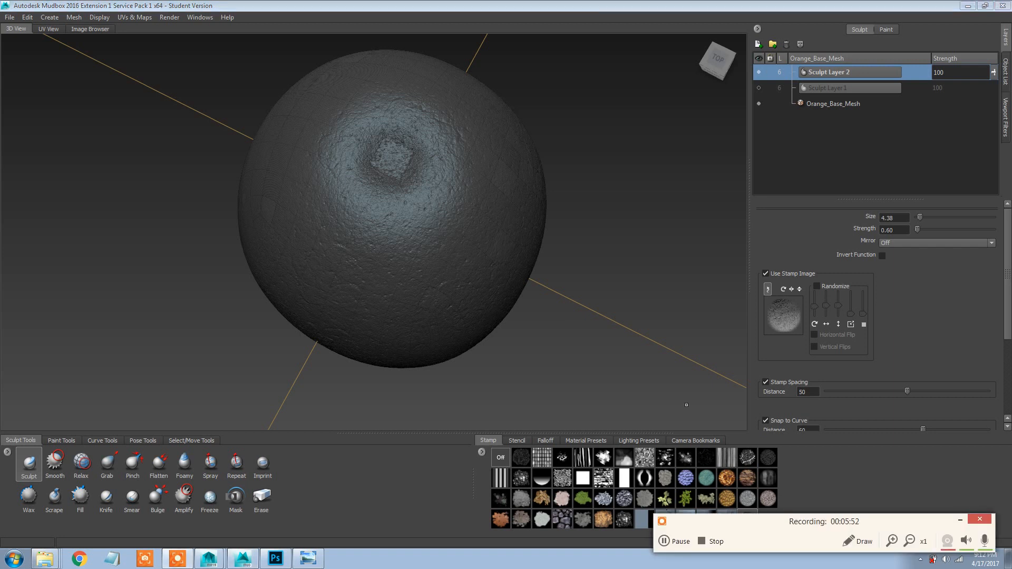
pyautogui.click(676, 543)
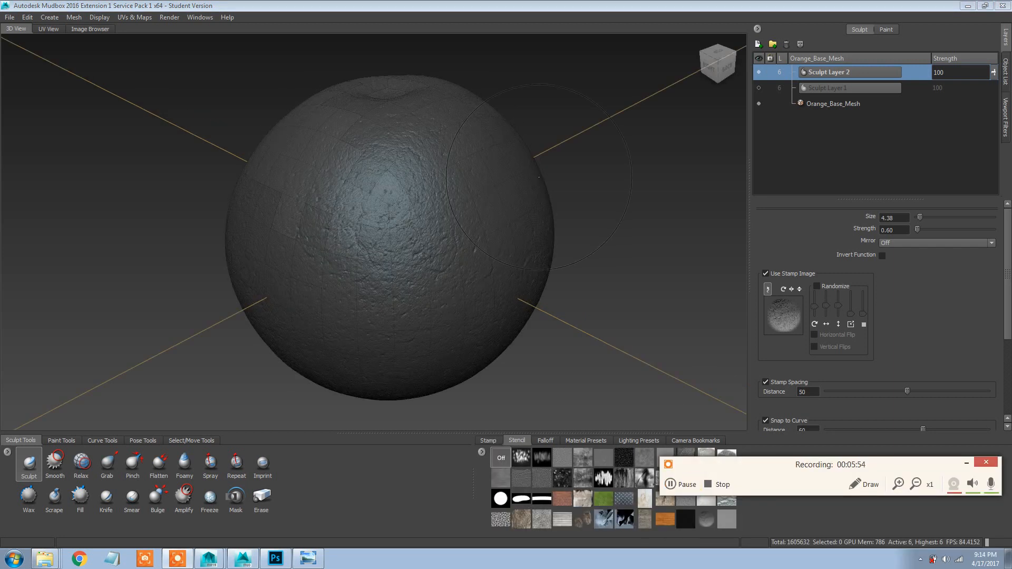
pyautogui.click(681, 483)
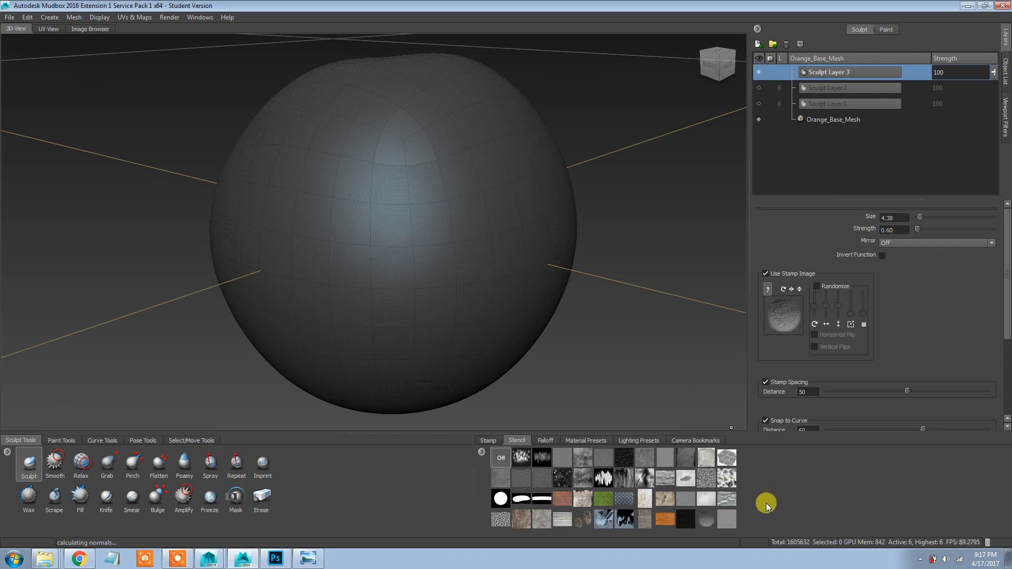
# Step: Activate the custom orangePeel_bump01.png stencil on Sculpt Layer 3 and rescale it over the orange
pyautogui.click(732, 518)
pyautogui.keyDown('alt'); pyautogui.moveTo(616, 297); pyautogui.dragTo(564, 282); pyautogui.keyUp('alt')
pyautogui.keyDown('alt'); pyautogui.moveTo(342, 265); pyautogui.dragTo(363, 263, button='right'); pyautogui.keyUp('alt')
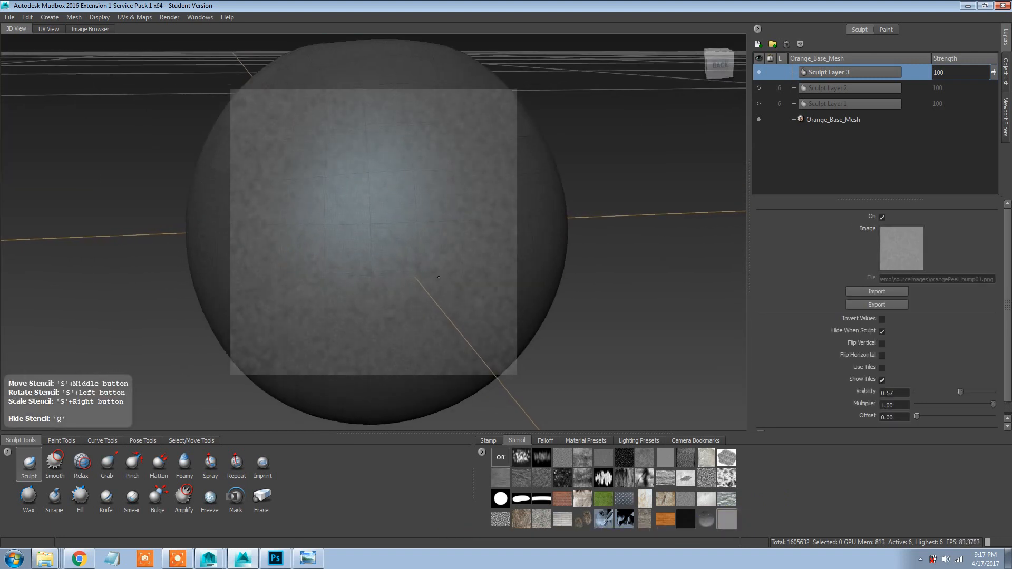
pyautogui.moveTo(400, 217)
pyautogui.mouseDown(button='right')
pyautogui.moveTo(341, 223)
pyautogui.moveTo(447, 237)
pyautogui.mouseUp(button='right')
# Step: Sculpt the orange-peel bump stencil onto the back and right-back side of the orange on Sculpt Layer 3
pyautogui.moveTo(447, 237); pyautogui.dragTo(422, 206)
pyautogui.keyDown('alt'); pyautogui.moveTo(403, 226); pyautogui.dragTo(456, 255); pyautogui.keyUp('alt')
pyautogui.moveTo(409, 225); pyautogui.dragTo(389, 179)
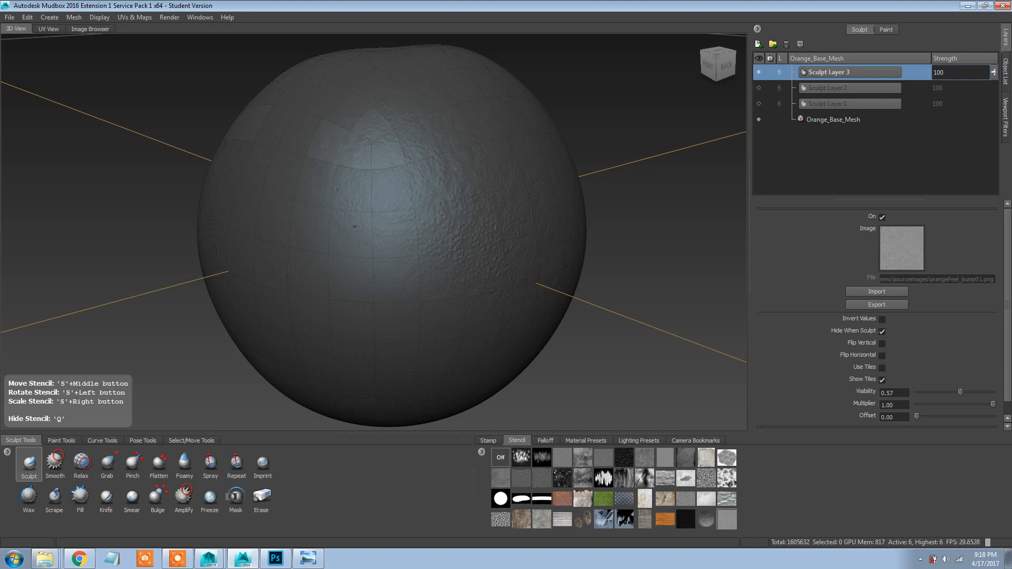
pyautogui.moveTo(411, 327); pyautogui.dragTo(413, 316)
pyautogui.moveTo(422, 311)
pyautogui.keyDown('alt'); pyautogui.mouseDown()
pyautogui.moveTo(406, 274)
pyautogui.moveTo(363, 232)
pyautogui.mouseUp(); pyautogui.keyUp('alt')
pyautogui.moveTo(366, 237); pyautogui.dragTo(372, 251)
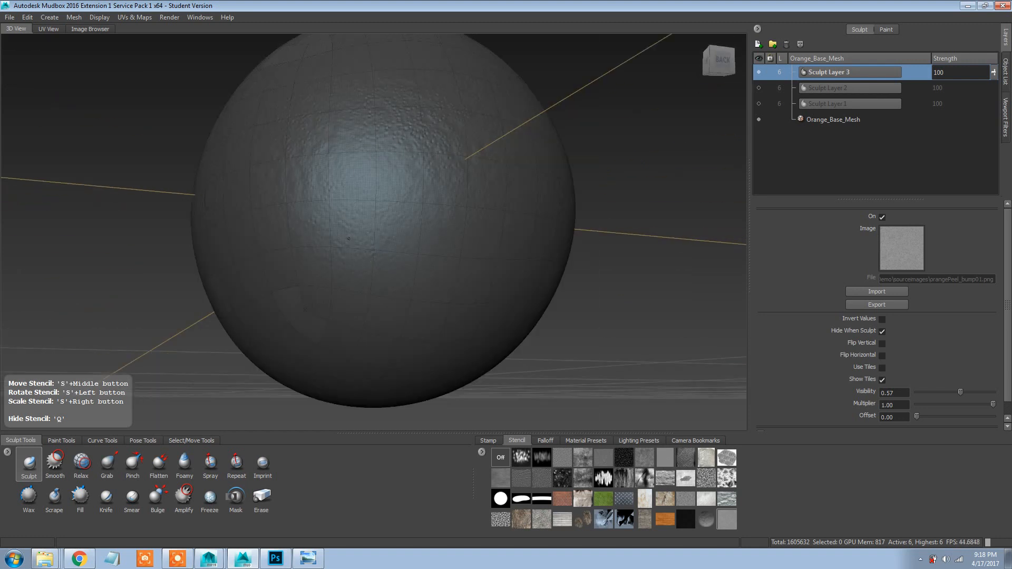
# Step: Continue sculpting the bump stencil's texture across the back and left-back side of the orange
pyautogui.moveTo(436, 272); pyautogui.dragTo(425, 264)
pyautogui.keyDown('alt'); pyautogui.moveTo(329, 245); pyautogui.dragTo(408, 284); pyautogui.keyUp('alt')
pyautogui.moveTo(410, 271)
pyautogui.mouseDown()
pyautogui.moveTo(410, 262)
pyautogui.moveTo(429, 268)
pyautogui.mouseUp()
pyautogui.keyDown('alt'); pyautogui.moveTo(427, 316); pyautogui.dragTo(377, 278); pyautogui.keyUp('alt')
pyautogui.moveTo(349, 220)
pyautogui.mouseDown()
pyautogui.moveTo(406, 274)
pyautogui.moveTo(403, 263)
pyautogui.moveTo(362, 255)
pyautogui.moveTo(338, 181)
pyautogui.mouseUp()
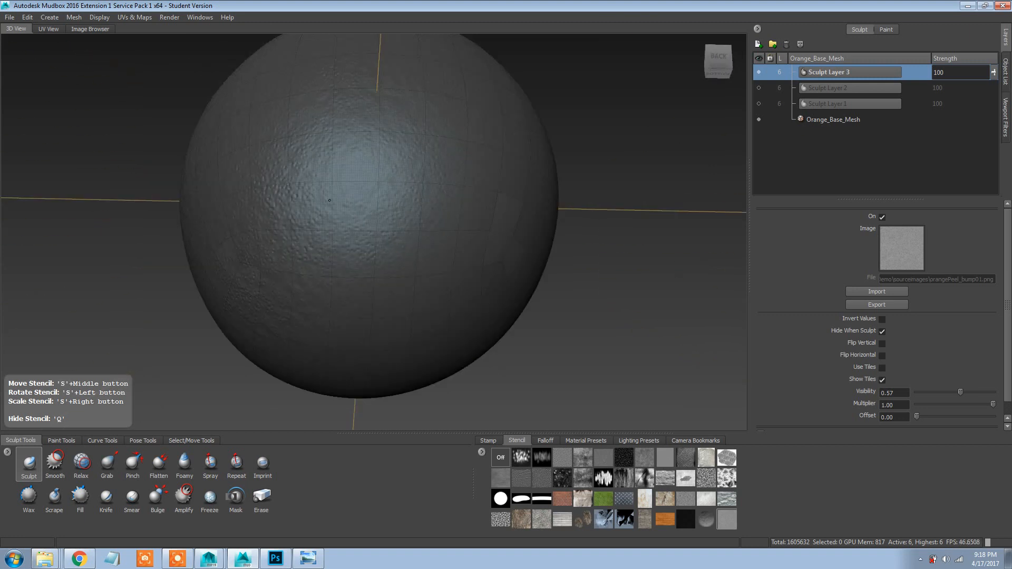
pyautogui.moveTo(456, 210); pyautogui.dragTo(464, 216)
pyautogui.keyDown('alt'); pyautogui.moveTo(514, 221); pyautogui.dragTo(451, 246); pyautogui.keyUp('alt')
pyautogui.moveTo(368, 266); pyautogui.dragTo(371, 169)
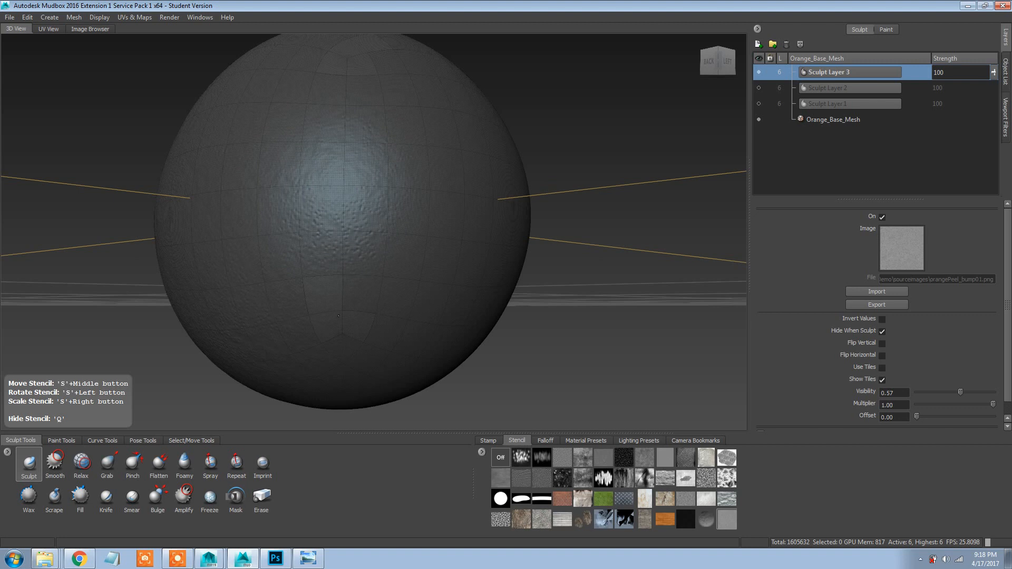
pyautogui.moveTo(338, 316)
pyautogui.mouseDown()
pyautogui.moveTo(350, 295)
pyautogui.moveTo(371, 302)
pyautogui.mouseUp()
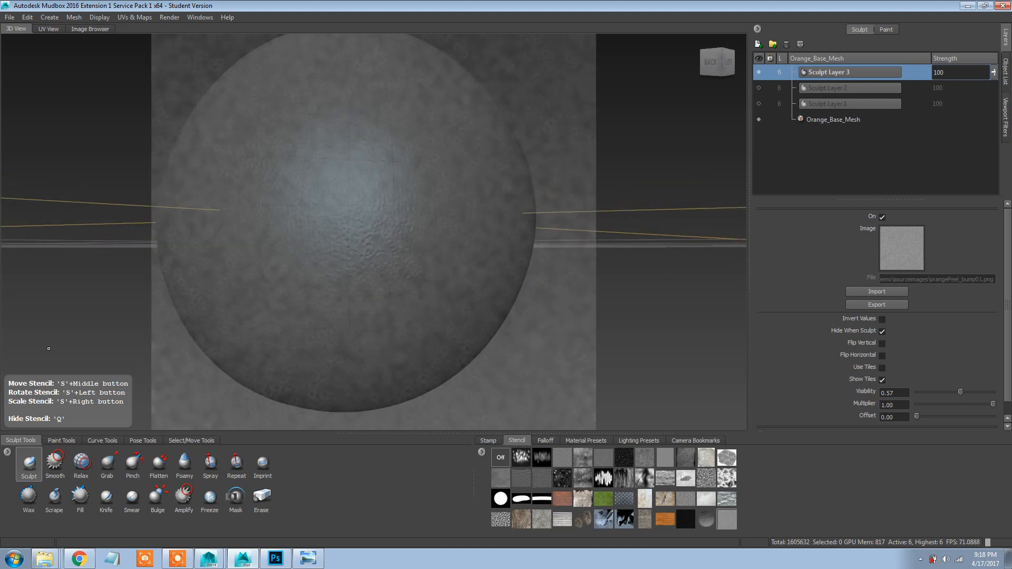
# Step: Set the Sculpt brush strength to 2 and apply the bump stencil more strongly over the orange's back-left area
pyautogui.click(27, 466)
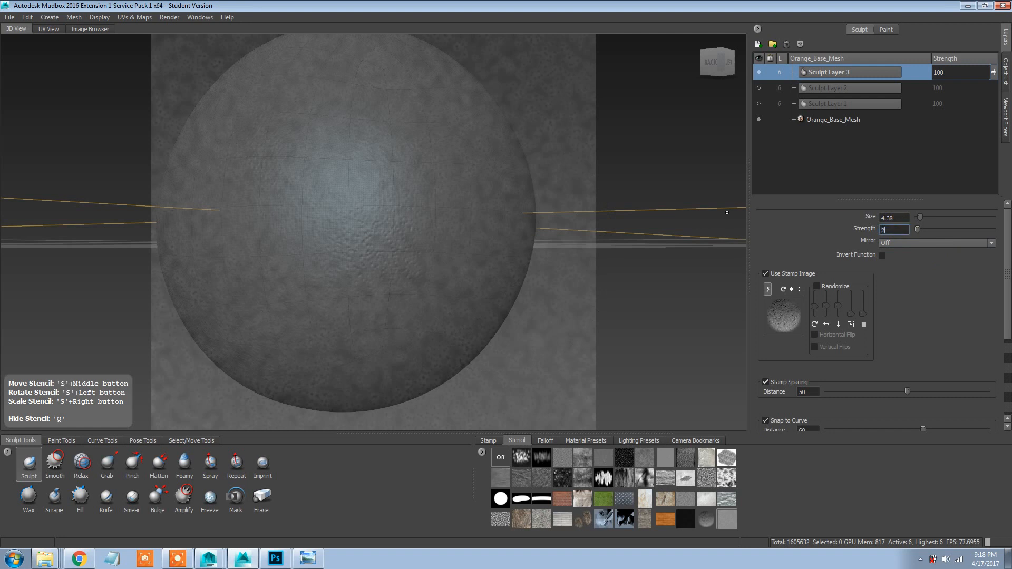
pyautogui.press('q')
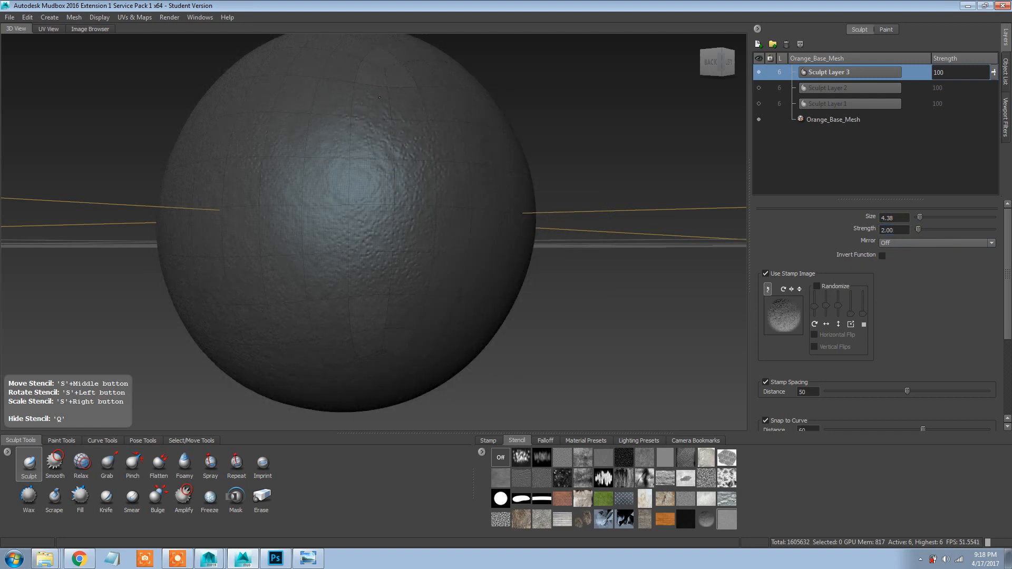
pyautogui.moveTo(379, 98); pyautogui.dragTo(411, 174)
pyautogui.moveTo(448, 211)
pyautogui.keyDown('alt'); pyautogui.mouseDown()
pyautogui.moveTo(427, 242)
pyautogui.moveTo(337, 211)
pyautogui.moveTo(347, 210)
pyautogui.mouseUp(); pyautogui.keyUp('alt')
pyautogui.keyDown('alt'); pyautogui.moveTo(375, 206); pyautogui.dragTo(469, 219); pyautogui.keyUp('alt')
pyautogui.moveTo(420, 185)
pyautogui.mouseDown()
pyautogui.moveTo(369, 220)
pyautogui.moveTo(326, 216)
pyautogui.mouseUp()
# Step: Sculpt the bump stencil's texture around the orange toward its right side
pyautogui.keyDown('alt'); pyautogui.moveTo(338, 210); pyautogui.dragTo(448, 247); pyautogui.keyUp('alt')
pyautogui.moveTo(442, 232); pyautogui.dragTo(417, 205)
pyautogui.moveTo(336, 225); pyautogui.dragTo(348, 210)
pyautogui.keyDown('alt'); pyautogui.moveTo(347, 211); pyautogui.dragTo(438, 211); pyautogui.keyUp('alt')
pyautogui.moveTo(421, 200)
pyautogui.mouseDown()
pyautogui.moveTo(390, 205)
pyautogui.moveTo(368, 227)
pyautogui.mouseUp()
pyautogui.keyDown('alt'); pyautogui.moveTo(363, 258); pyautogui.dragTo(414, 237); pyautogui.keyUp('alt')
pyautogui.moveTo(379, 189); pyautogui.dragTo(402, 187)
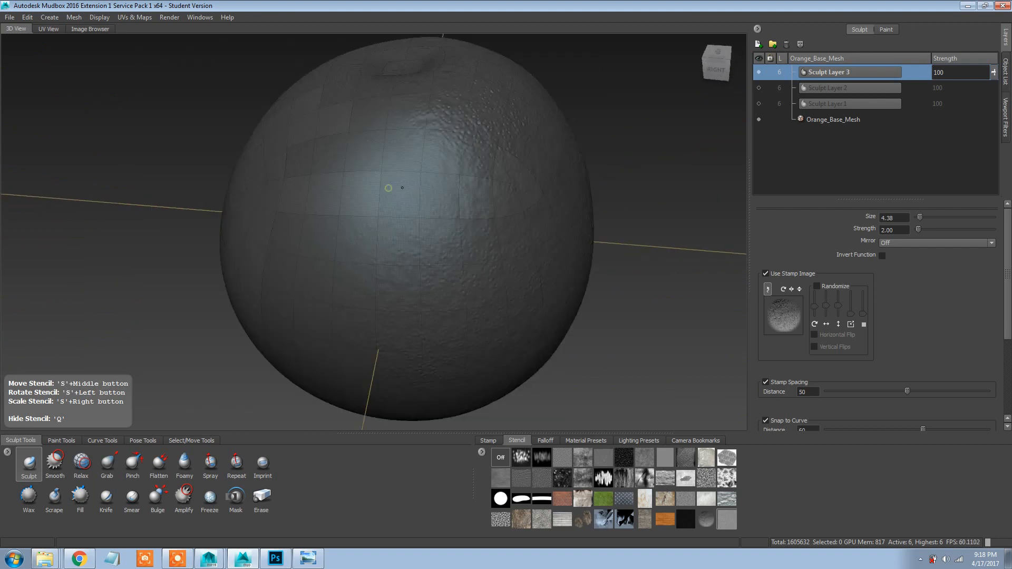
# Step: Sculpt the stencil texture over the orange's upper right side, just below the top dimple
pyautogui.moveTo(377, 126); pyautogui.dragTo(375, 153)
pyautogui.moveTo(375, 153)
pyautogui.keyDown('alt'); pyautogui.mouseDown()
pyautogui.moveTo(445, 194)
pyautogui.moveTo(385, 174)
pyautogui.moveTo(400, 237)
pyautogui.moveTo(374, 195)
pyautogui.mouseUp(); pyautogui.keyUp('alt')
pyautogui.moveTo(374, 195)
pyautogui.mouseDown()
pyautogui.moveTo(390, 217)
pyautogui.moveTo(392, 297)
pyautogui.moveTo(422, 324)
pyautogui.mouseUp()
pyautogui.moveTo(345, 245)
pyautogui.keyDown('alt'); pyautogui.mouseDown()
pyautogui.moveTo(384, 264)
pyautogui.moveTo(369, 295)
pyautogui.moveTo(374, 271)
pyautogui.mouseUp(); pyautogui.keyUp('alt')
pyautogui.moveTo(391, 240)
pyautogui.mouseDown()
pyautogui.moveTo(389, 277)
pyautogui.moveTo(385, 245)
pyautogui.mouseUp()
pyautogui.keyDown('alt'); pyautogui.moveTo(389, 182); pyautogui.dragTo(407, 198); pyautogui.keyUp('alt')
pyautogui.moveTo(411, 202)
pyautogui.mouseDown()
pyautogui.moveTo(441, 211)
pyautogui.moveTo(421, 186)
pyautogui.moveTo(438, 201)
pyautogui.mouseUp()
pyautogui.moveTo(438, 201); pyautogui.dragTo(441, 210)
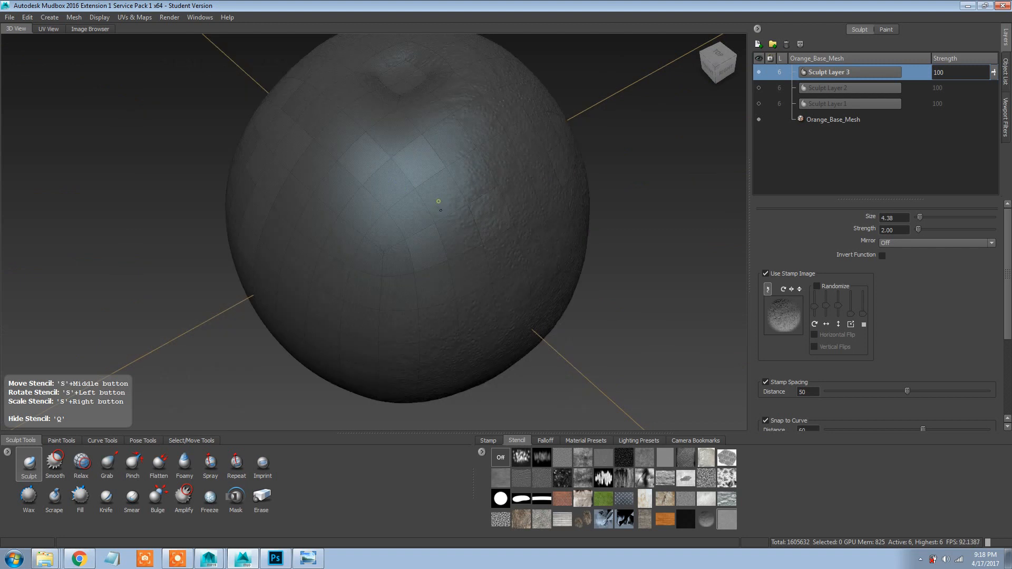
# Step: Apply the bump stencil's texture to the front and front-right side of the orange
pyautogui.keyDown('alt'); pyautogui.moveTo(446, 248); pyautogui.dragTo(417, 170); pyautogui.keyUp('alt')
pyautogui.keyDown('alt'); pyautogui.moveTo(421, 191); pyautogui.dragTo(304, 167); pyautogui.keyUp('alt')
pyautogui.moveTo(372, 174)
pyautogui.keyDown('alt'); pyautogui.mouseDown()
pyautogui.moveTo(358, 178)
pyautogui.moveTo(384, 203)
pyautogui.moveTo(364, 172)
pyautogui.mouseUp(); pyautogui.keyUp('alt')
pyautogui.moveTo(416, 207); pyautogui.dragTo(400, 200)
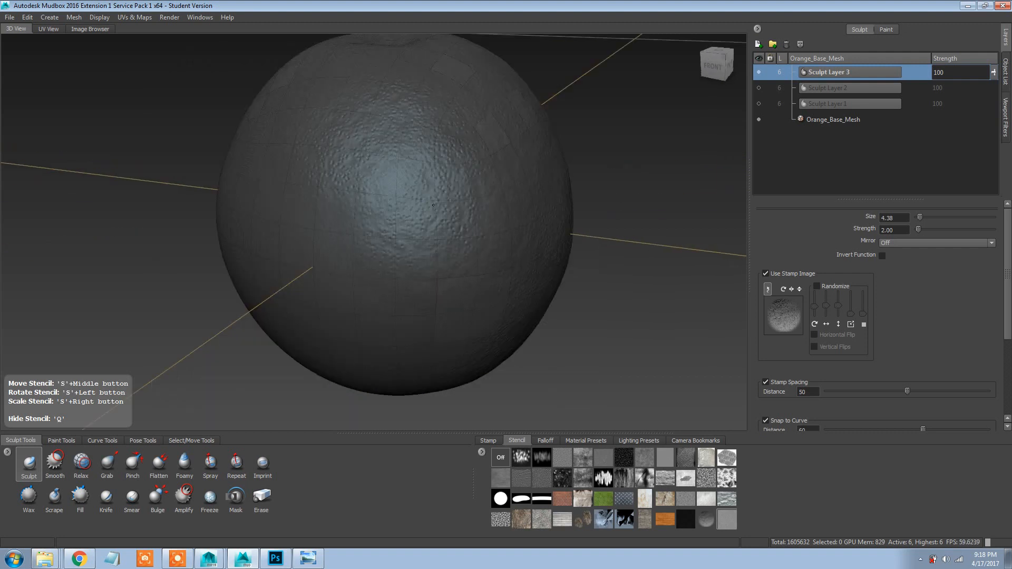
pyautogui.keyDown('alt'); pyautogui.moveTo(470, 249); pyautogui.dragTo(453, 258); pyautogui.keyUp('alt')
pyautogui.press('q')
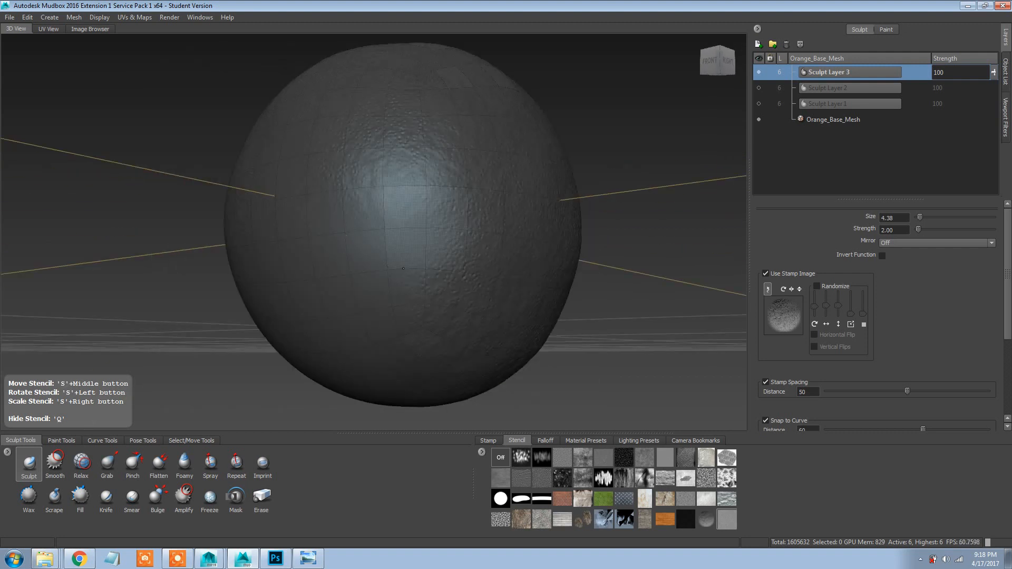
# Step: Fill the remaining smooth patches on the orange's front-right side with the bump stencil's texture
pyautogui.keyDown('alt'); pyautogui.moveTo(382, 240); pyautogui.dragTo(414, 218); pyautogui.keyUp('alt')
pyautogui.moveTo(357, 195)
pyautogui.keyDown('alt'); pyautogui.mouseDown()
pyautogui.moveTo(429, 225)
pyautogui.moveTo(401, 205)
pyautogui.mouseUp(); pyautogui.keyUp('alt')
pyautogui.keyDown('alt'); pyautogui.moveTo(362, 279); pyautogui.dragTo(392, 271); pyautogui.keyUp('alt')
pyautogui.press('q')
pyautogui.keyDown('alt'); pyautogui.moveTo(434, 315); pyautogui.dragTo(399, 298); pyautogui.keyUp('alt')
# Step: Examine the peel texture's coverage all around the orange, including its underside, with the stencil overlay hidden
pyautogui.scroll(-5, 441, 313)
pyautogui.keyDown('alt'); pyautogui.moveTo(289, 278); pyautogui.dragTo(235, 278); pyautogui.keyUp('alt')
pyautogui.keyDown('alt'); pyautogui.moveTo(235, 278); pyautogui.dragTo(424, 279, button='right'); pyautogui.keyUp('alt')
pyautogui.keyDown('alt'); pyautogui.moveTo(413, 300); pyautogui.dragTo(487, 306); pyautogui.keyUp('alt')
pyautogui.keyDown('alt'); pyautogui.moveTo(487, 305); pyautogui.dragTo(360, 288, button='right'); pyautogui.keyUp('alt')
pyautogui.moveTo(360, 288)
pyautogui.keyDown('alt'); pyautogui.mouseDown()
pyautogui.moveTo(384, 289)
pyautogui.moveTo(350, 287)
pyautogui.moveTo(386, 262)
pyautogui.moveTo(371, 250)
pyautogui.moveTo(414, 223)
pyautogui.moveTo(367, 236)
pyautogui.moveTo(381, 234)
pyautogui.moveTo(373, 224)
pyautogui.moveTo(394, 236)
pyautogui.moveTo(398, 253)
pyautogui.moveTo(294, 265)
pyautogui.mouseUp(); pyautogui.keyUp('alt')
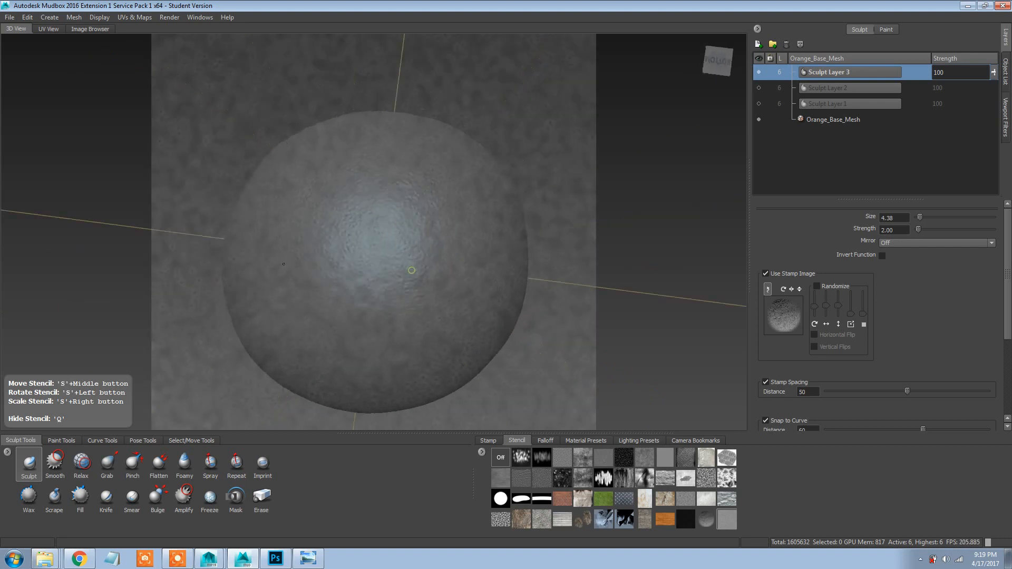
pyautogui.moveTo(355, 236)
pyautogui.keyDown('alt'); pyautogui.mouseDown()
pyautogui.moveTo(389, 219)
pyautogui.moveTo(418, 249)
pyautogui.moveTo(461, 214)
pyautogui.moveTo(411, 232)
pyautogui.moveTo(382, 281)
pyautogui.moveTo(396, 266)
pyautogui.moveTo(379, 222)
pyautogui.mouseUp(); pyautogui.keyUp('alt')
pyautogui.press('q')
pyautogui.press('q')
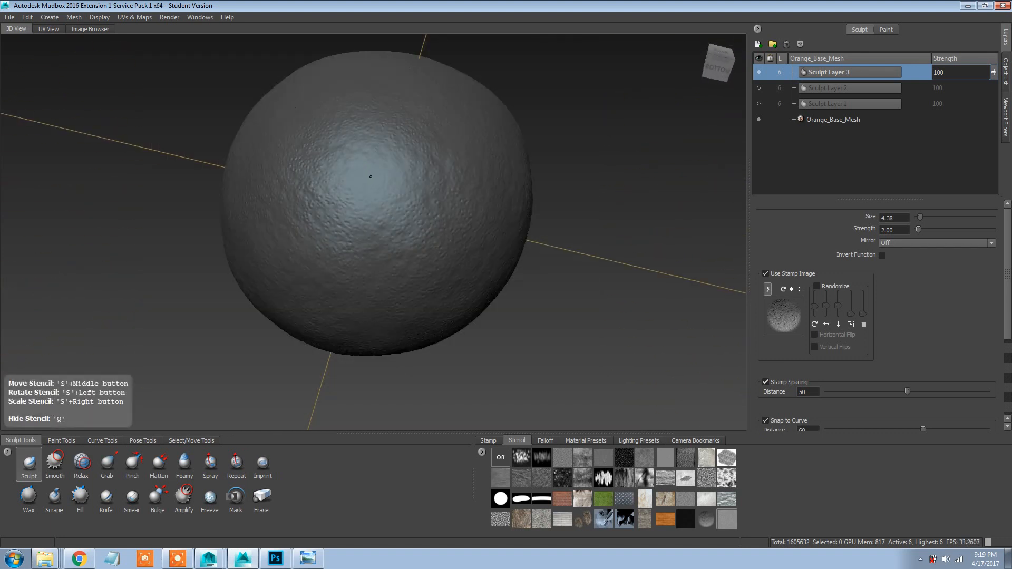
# Step: Touch up the bump texture near the orange's underside using the stencil
pyautogui.moveTo(365, 171)
pyautogui.keyDown('alt'); pyautogui.mouseDown()
pyautogui.moveTo(384, 196)
pyautogui.moveTo(378, 229)
pyautogui.moveTo(432, 247)
pyautogui.moveTo(298, 228)
pyautogui.moveTo(337, 244)
pyautogui.mouseUp(); pyautogui.keyUp('alt')
pyautogui.press('q')
pyautogui.press('q')
pyautogui.moveTo(365, 205)
pyautogui.mouseDown()
pyautogui.moveTo(403, 224)
pyautogui.moveTo(421, 218)
pyautogui.mouseUp()
pyautogui.press('q')
pyautogui.moveTo(363, 231)
pyautogui.keyDown('alt'); pyautogui.mouseDown()
pyautogui.moveTo(384, 274)
pyautogui.moveTo(339, 224)
pyautogui.moveTo(267, 237)
pyautogui.moveTo(353, 251)
pyautogui.moveTo(310, 262)
pyautogui.moveTo(405, 247)
pyautogui.mouseUp(); pyautogui.keyUp('alt')
# Step: Add a new sculpt layer above Sculpt Layer 3 for further surface detail
pyautogui.scroll(-5, 358, 289)
pyautogui.scroll(3, 267, 237)
pyautogui.click(756, 47)
pyautogui.moveTo(601, 113)
pyautogui.keyDown('alt'); pyautogui.mouseDown()
pyautogui.moveTo(580, 154)
pyautogui.moveTo(471, 269)
pyautogui.moveTo(478, 334)
pyautogui.mouseUp(); pyautogui.keyUp('alt')
pyautogui.scroll(5, 495, 242)
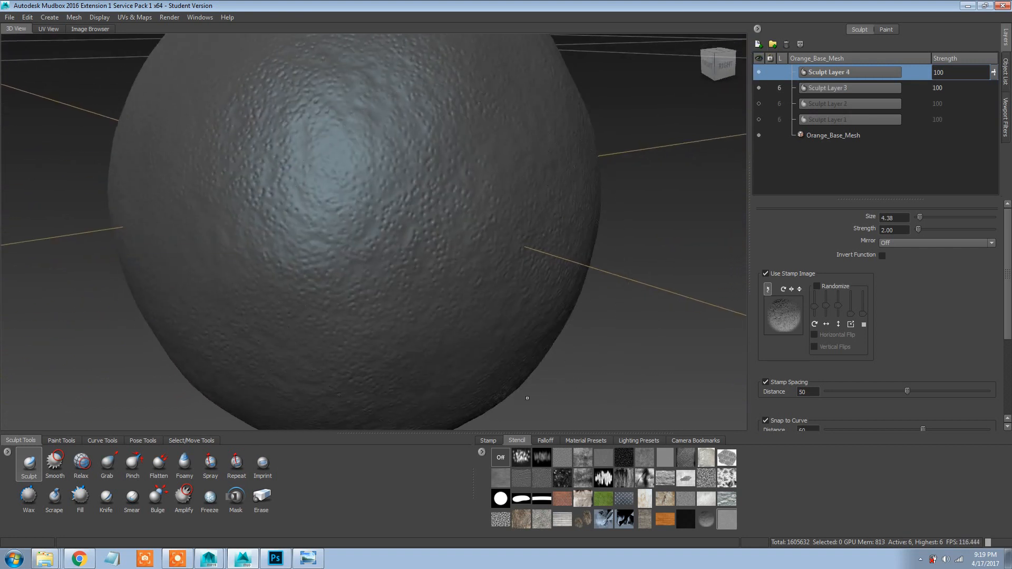
# Step: Turn off the bump stencil and activate the custom Orange_Scratch_Stamp_01.png stencil over the orange
pyautogui.click(496, 456)
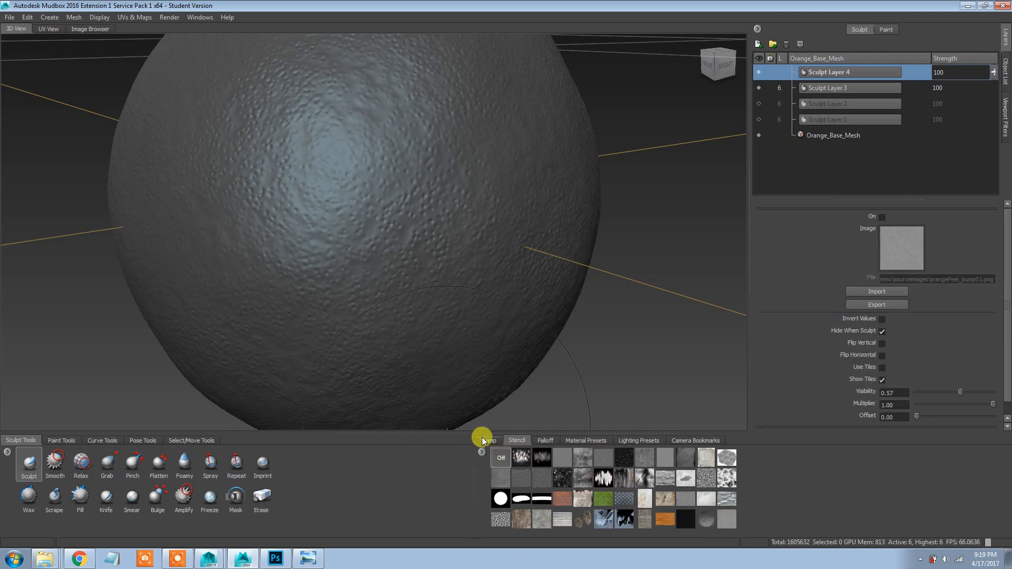
pyautogui.click(707, 518)
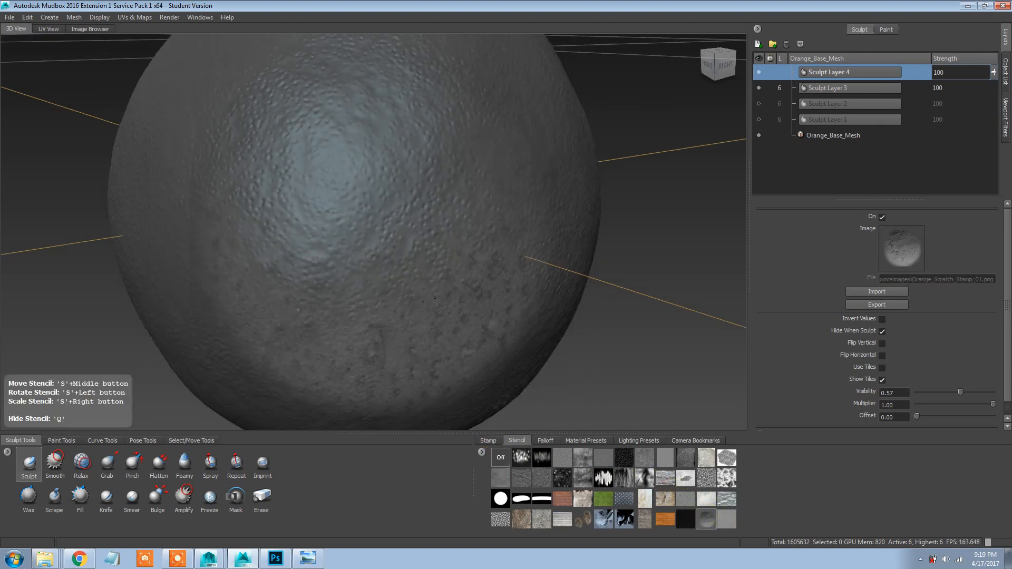
pyautogui.keyDown('alt'); pyautogui.moveTo(389, 273); pyautogui.dragTo(464, 288, button='right'); pyautogui.keyUp('alt')
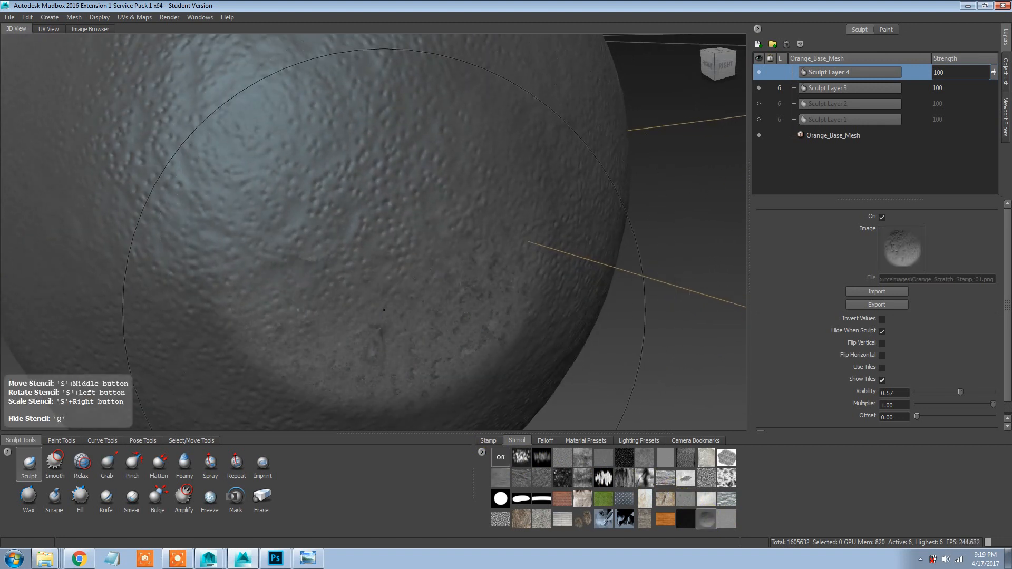